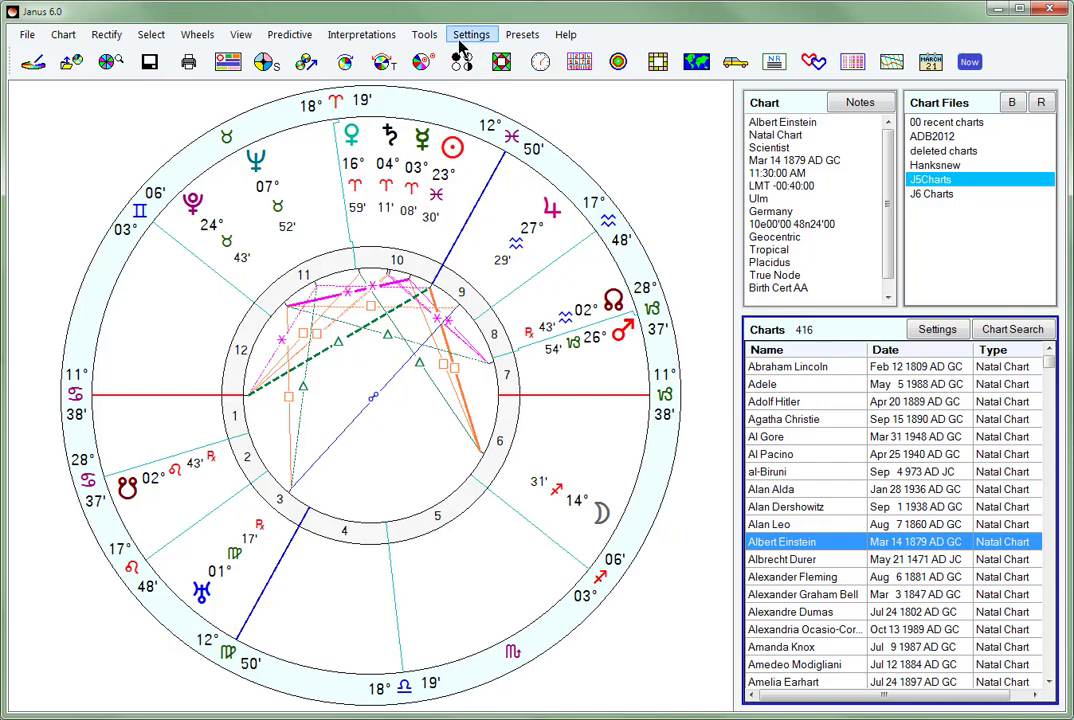
# - Display the natal chart of Adele from the J5Charts file
pyautogui.press('Up')
pyautogui.press('Up')
pyautogui.press('Up')
pyautogui.press('Up')
pyautogui.press('Up')
pyautogui.press('Up')
pyautogui.press('Up')
pyautogui.press('Up')
pyautogui.press('Up')
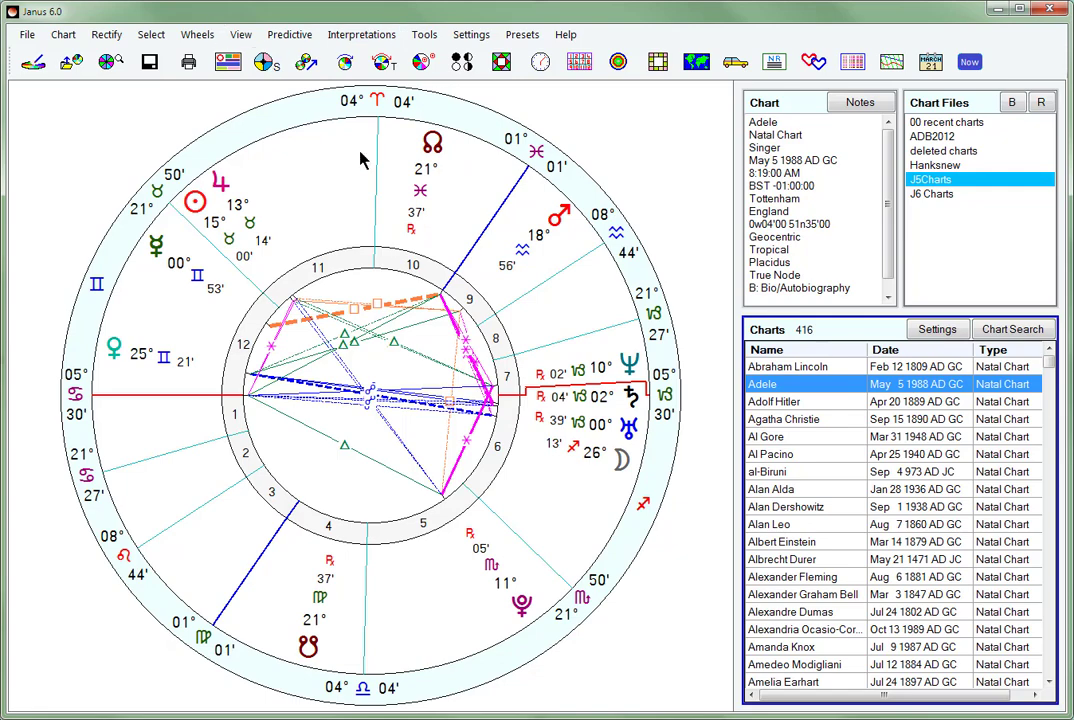
# - Open the main screen's wheel style settings clear of the chart and preview the Points at Centre.psw and Sample.psw designs
pyautogui.rightClick(352, 190)
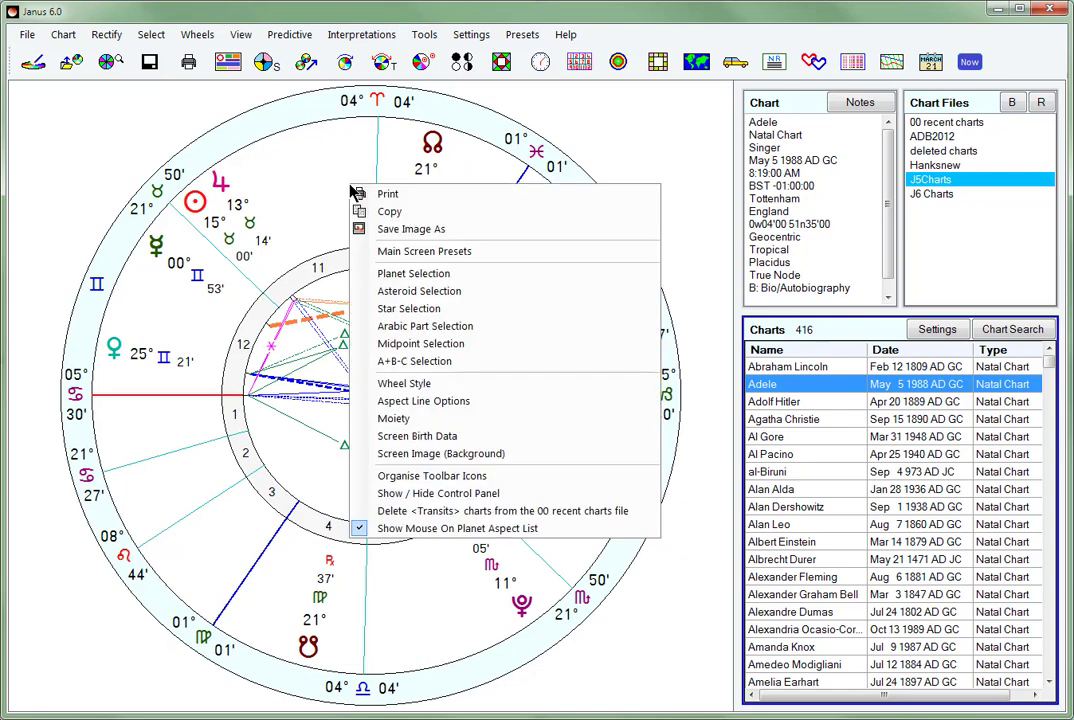
pyautogui.click(415, 383)
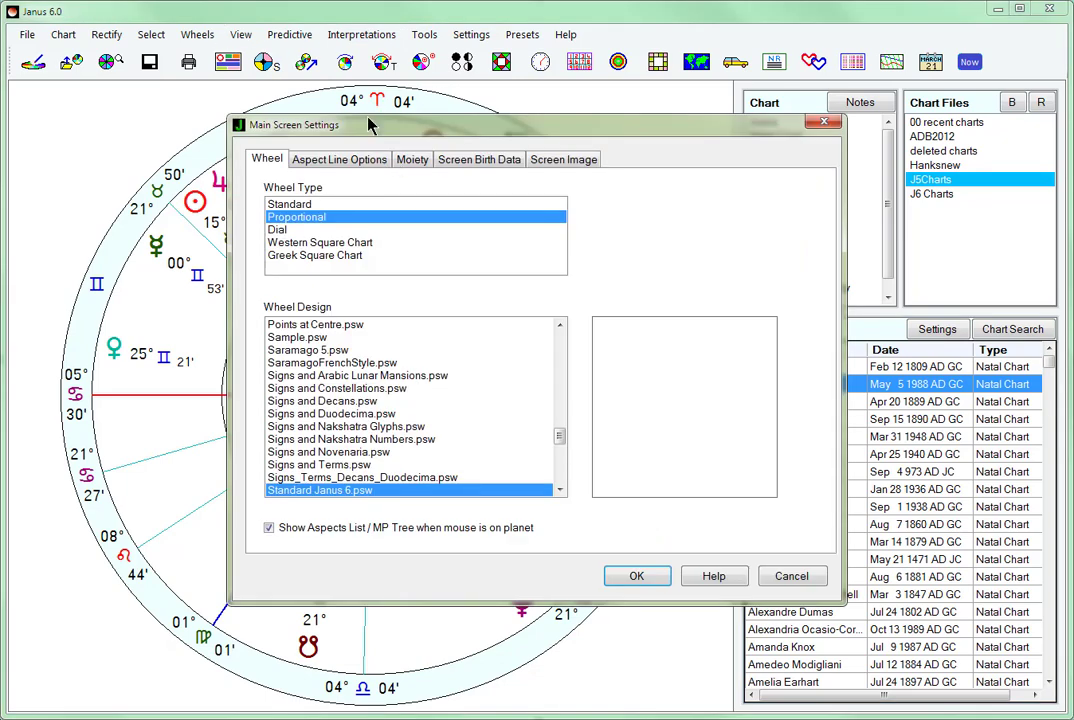
pyautogui.moveTo(367, 130); pyautogui.dragTo(900, 320)
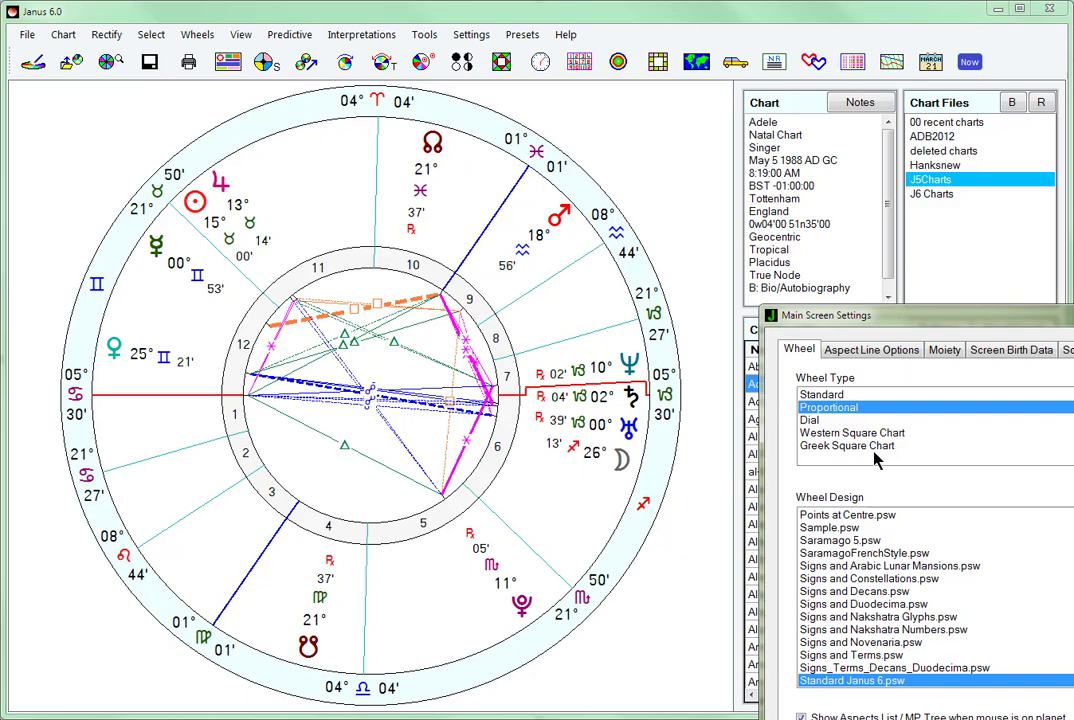
pyautogui.click(832, 515)
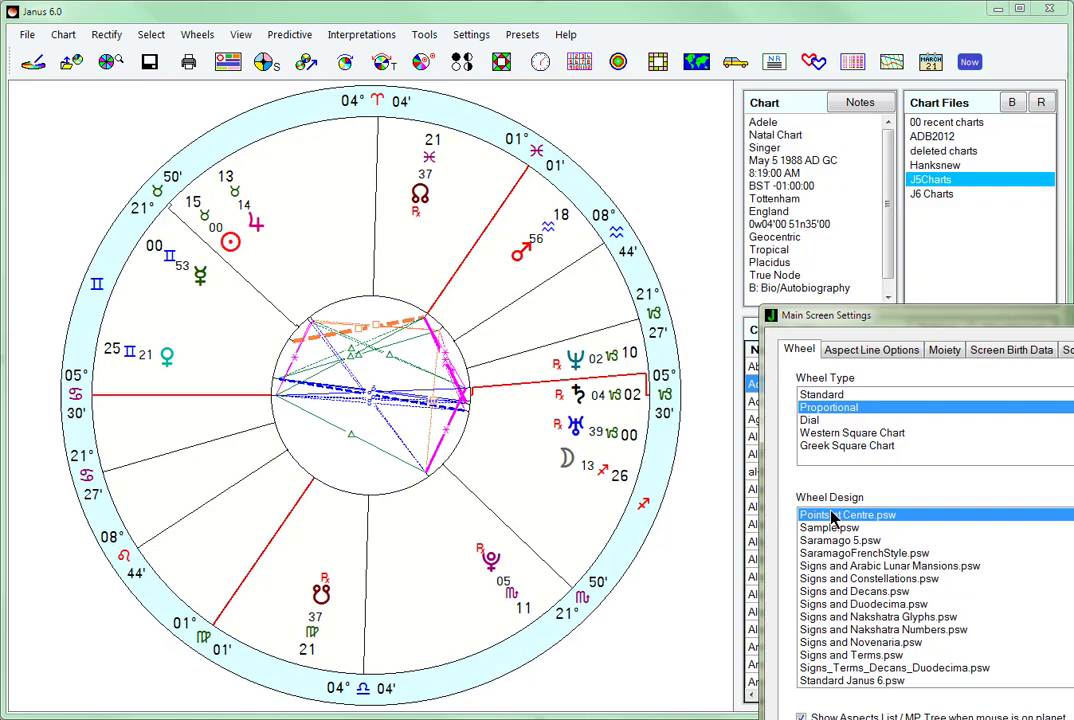
pyautogui.click(830, 528)
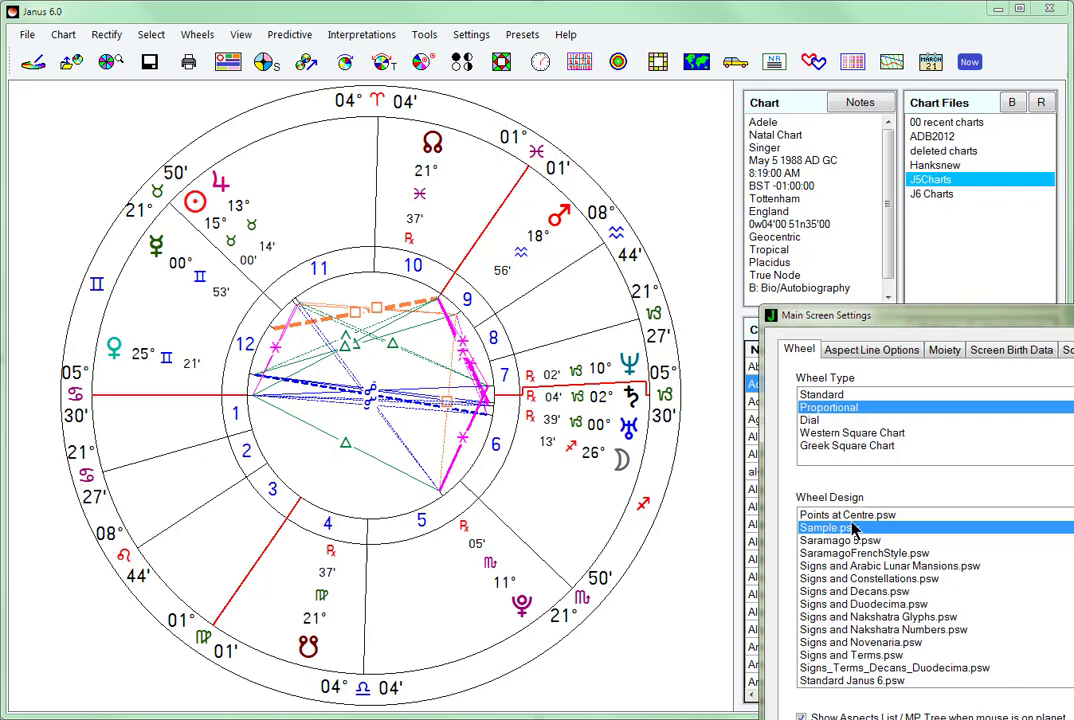
# - Preview the Signs wheel designs with Arabic Lunar Mansions, Constellations, Decans, Novenaria and Duodecima on the natal chart
pyautogui.click(868, 566)
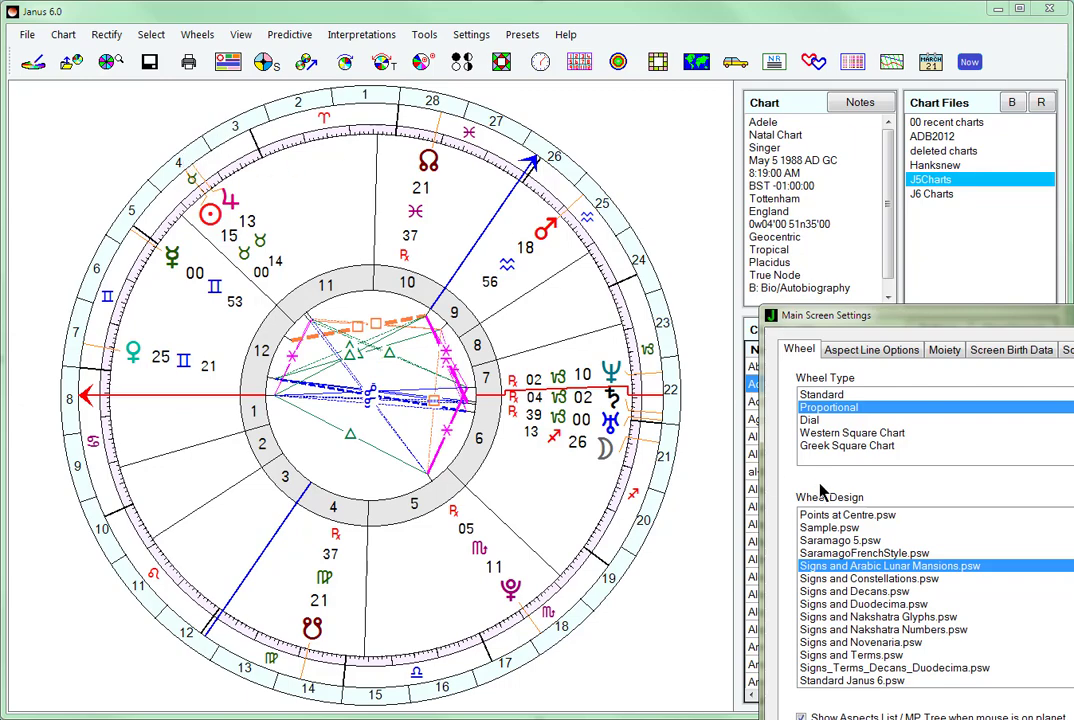
pyautogui.click(805, 579)
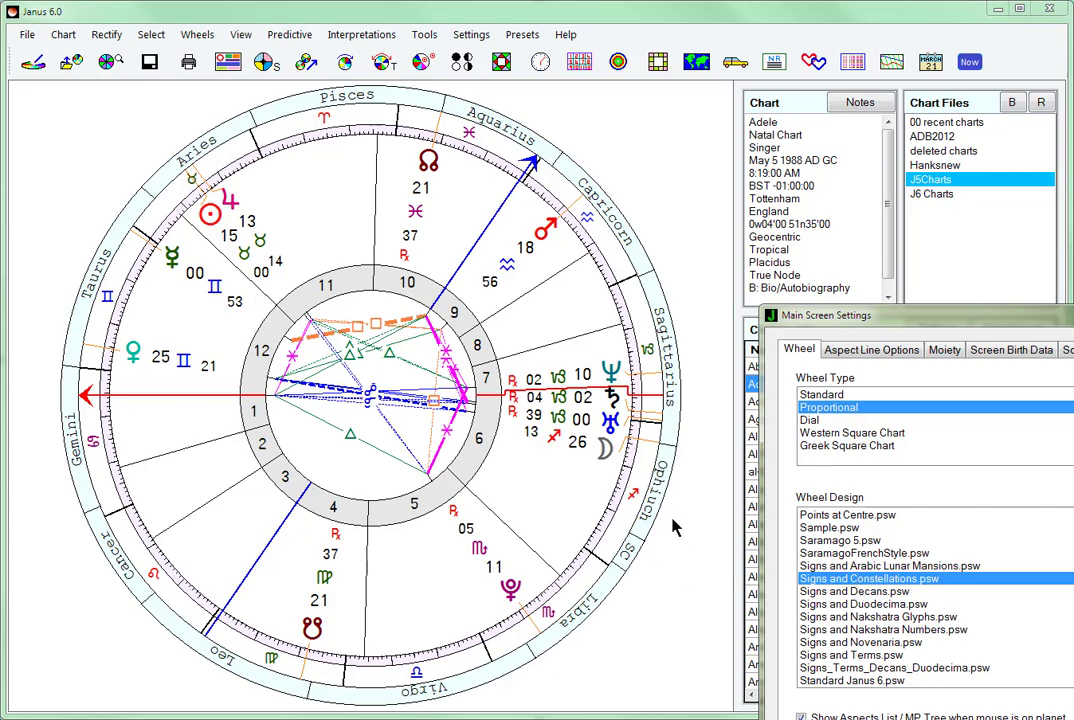
pyautogui.click(820, 592)
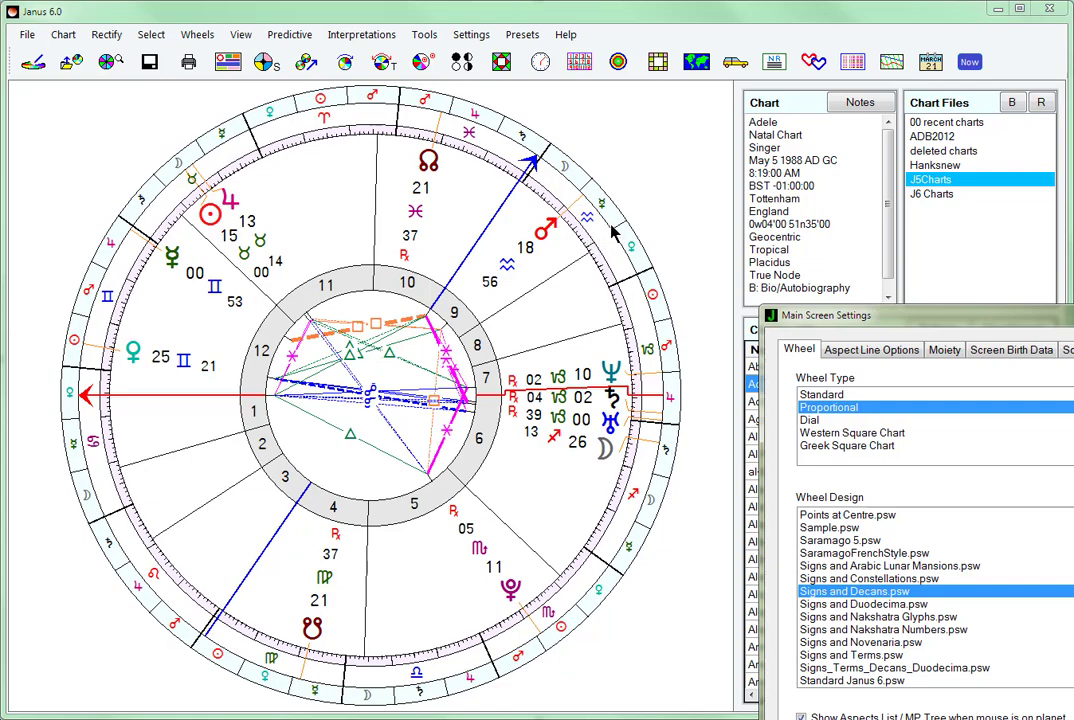
pyautogui.click(838, 643)
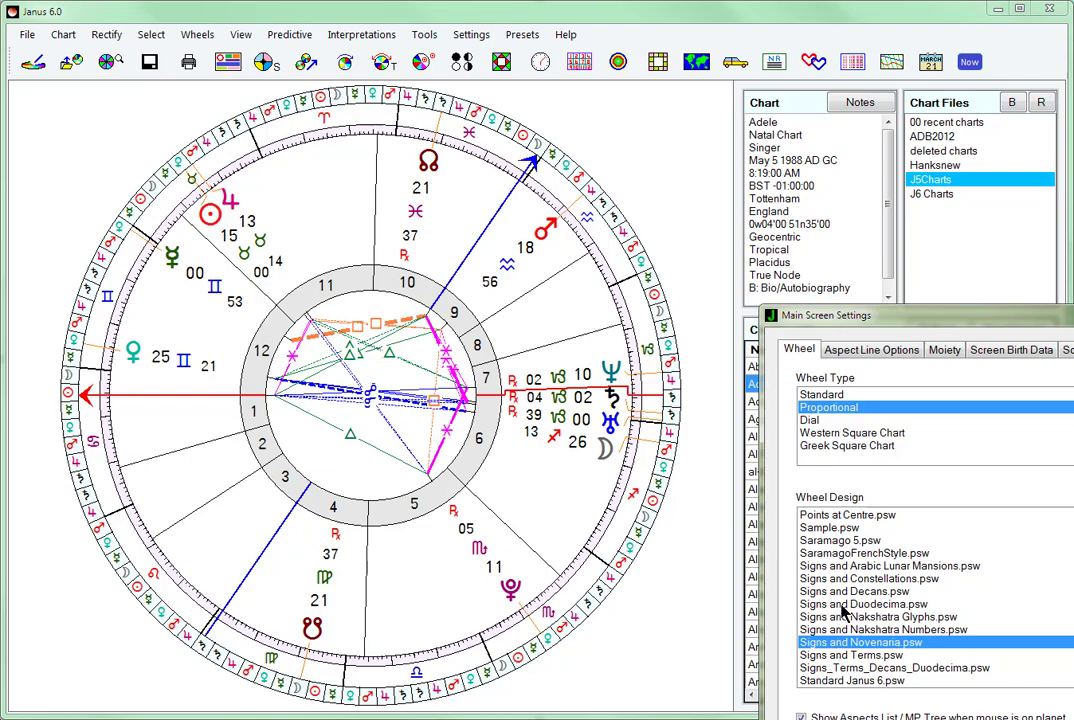
pyautogui.click(822, 604)
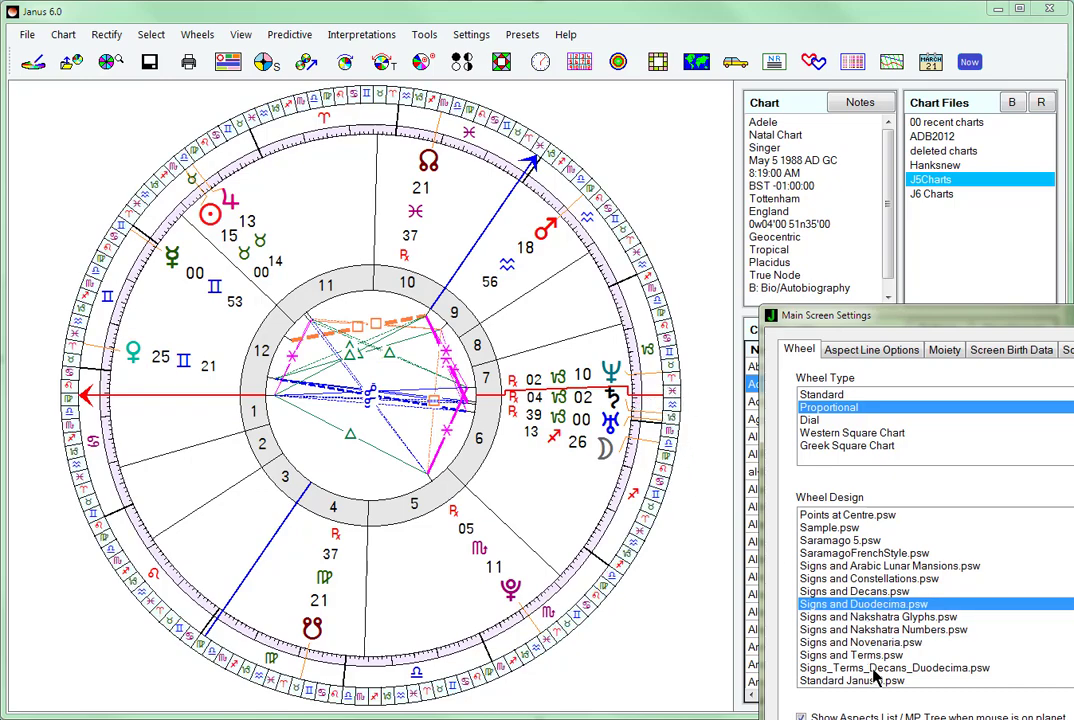
# - Preview the Signs_Terms_Decans_Duodecima, Nakshatra Glyphs and Nakshatra Numbers wheel designs, and close the settings without saving
pyautogui.click(828, 668)
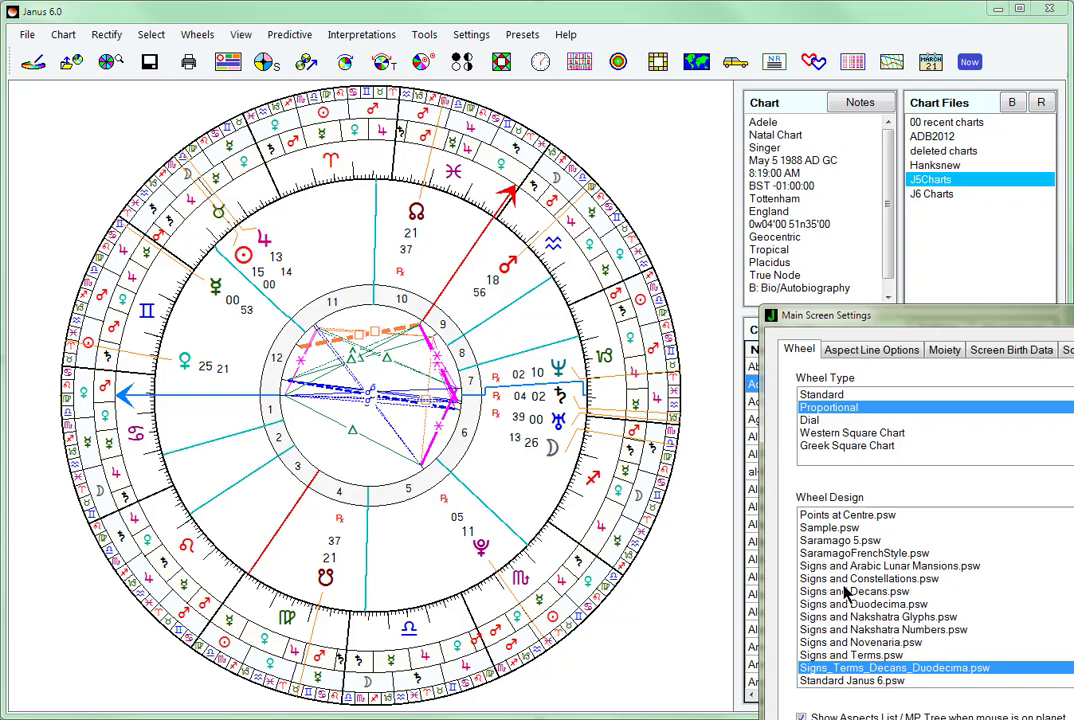
pyautogui.click(900, 617)
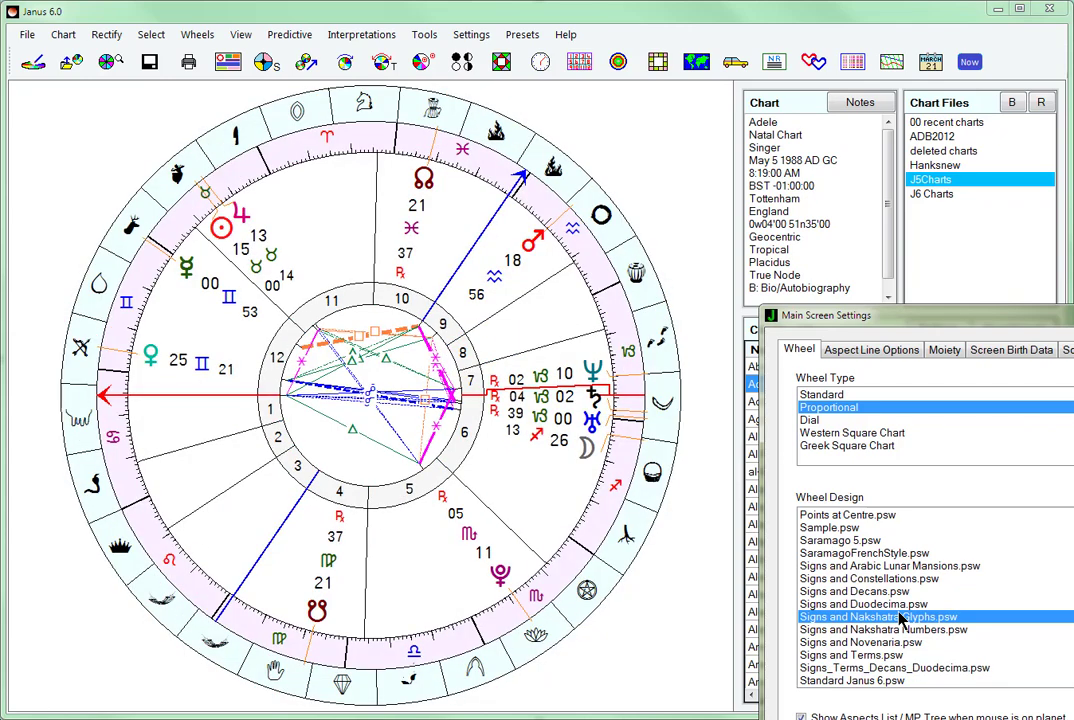
pyautogui.click(897, 631)
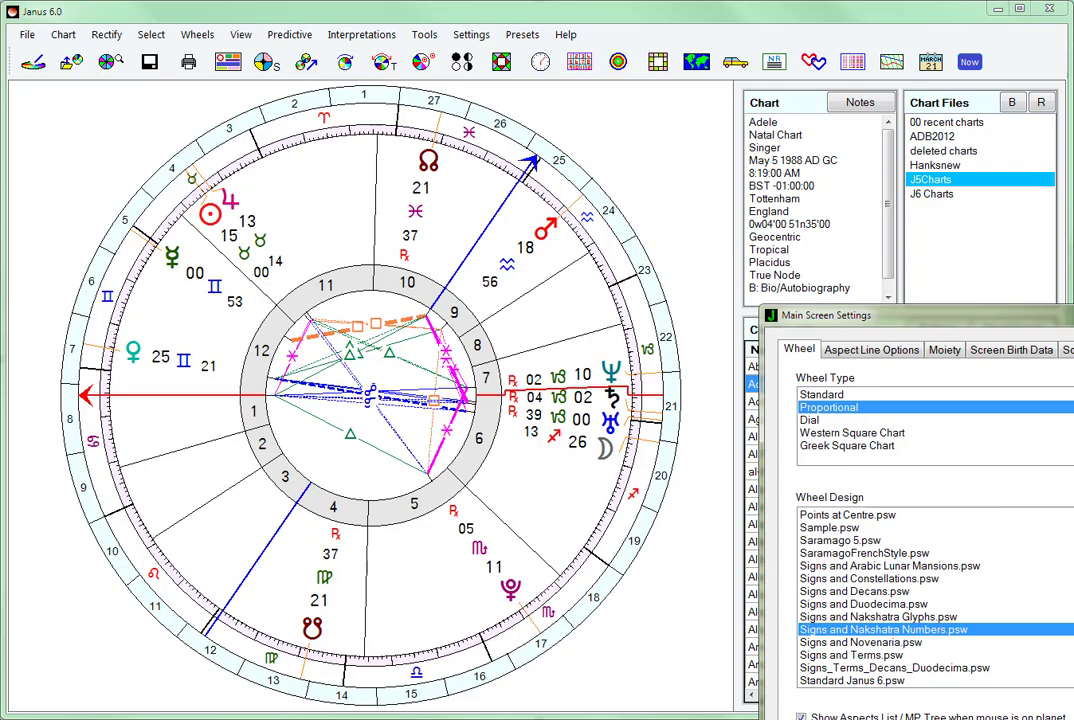
pyautogui.press('Escape')
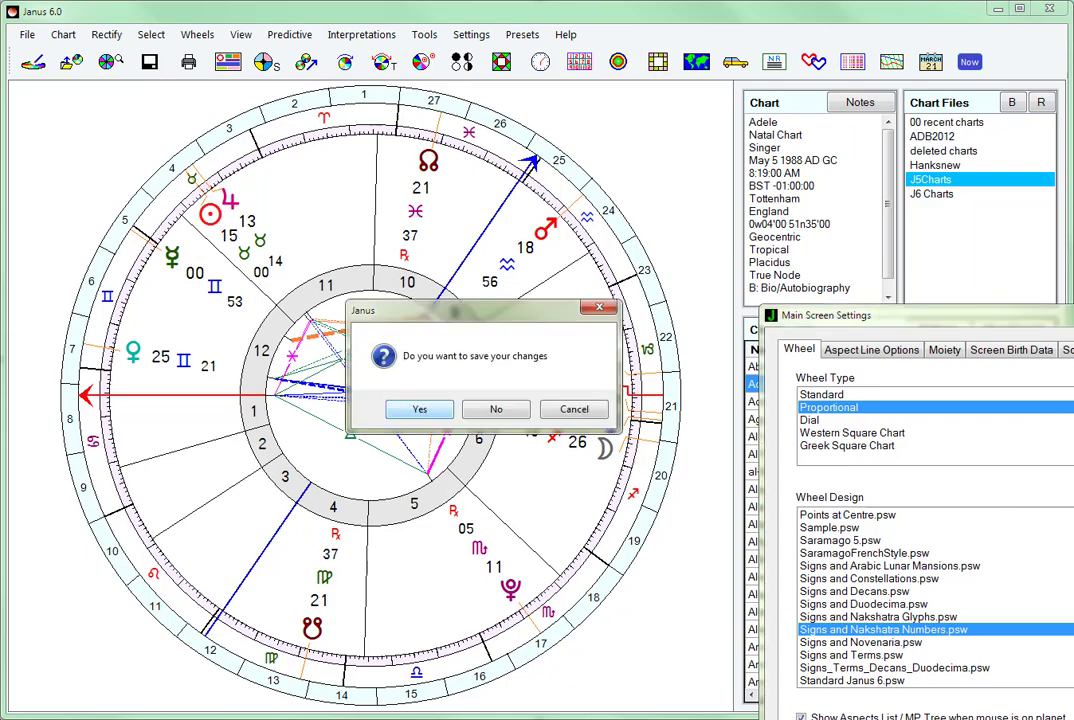
pyautogui.click(494, 410)
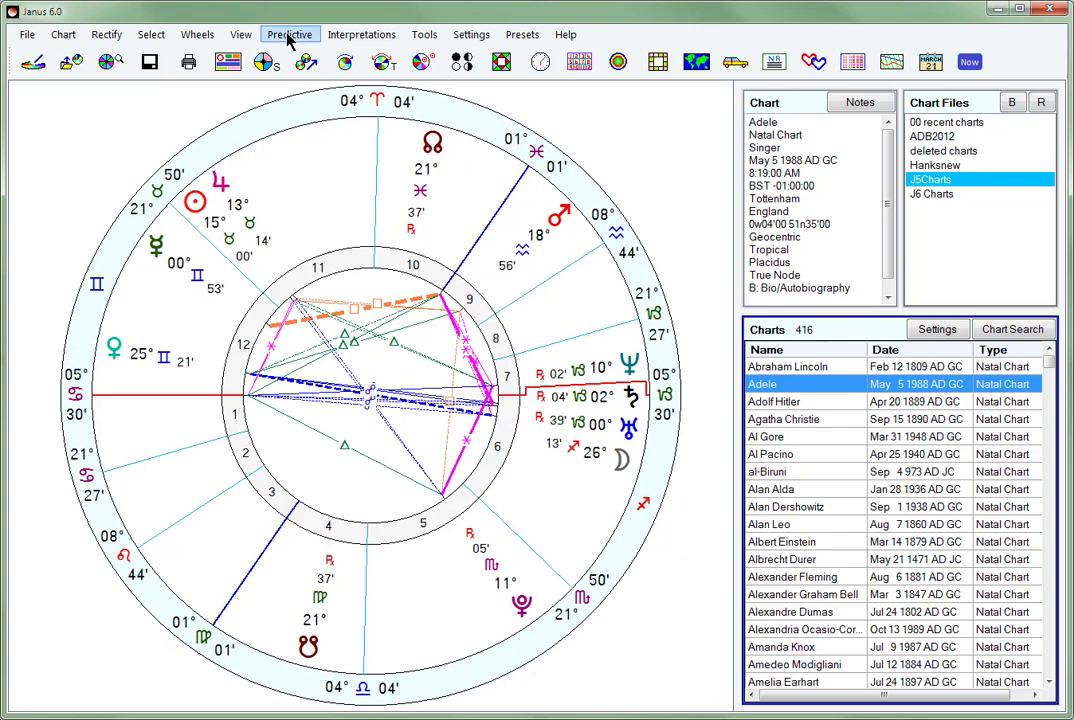
# - Start the proportional single Wheel Designer and open the existing wheel Extra Rim Wheel with Duodecima.psw for modification
pyautogui.click(426, 36)
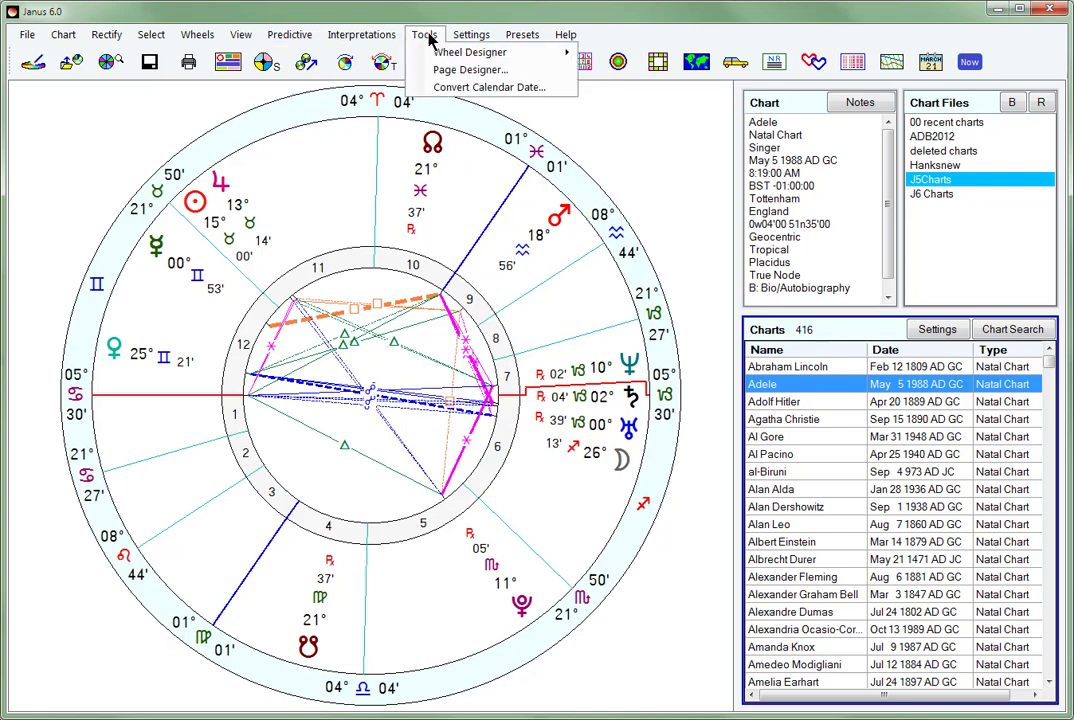
pyautogui.moveTo(444, 56)
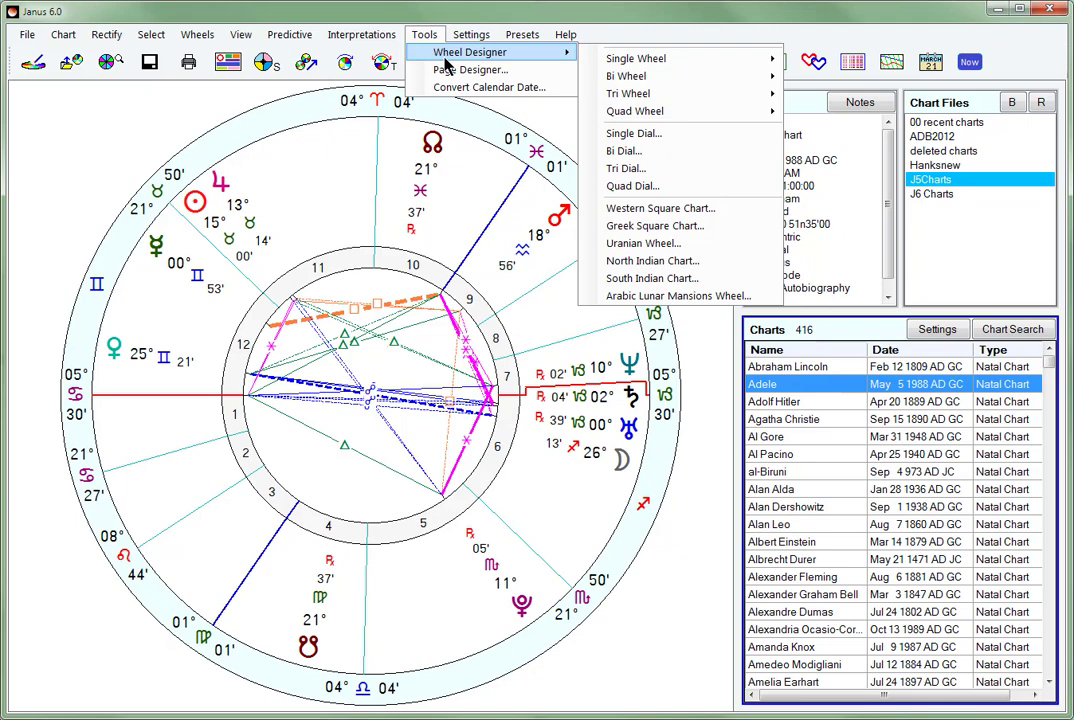
pyautogui.moveTo(612, 62)
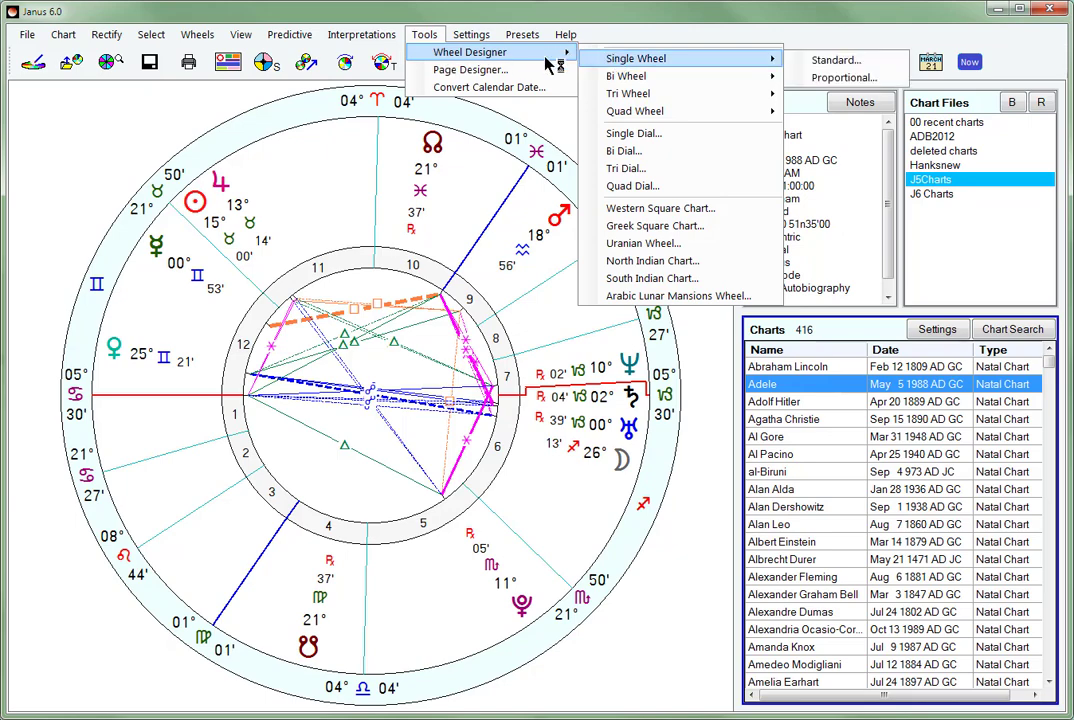
pyautogui.moveTo(653, 60)
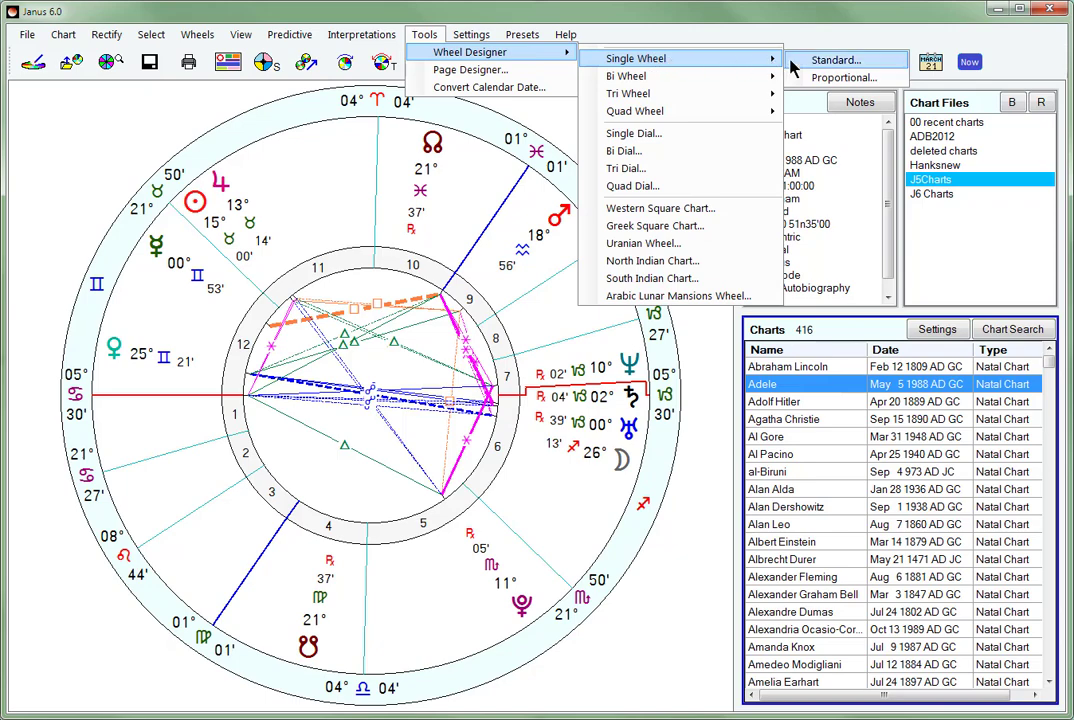
pyautogui.click(822, 79)
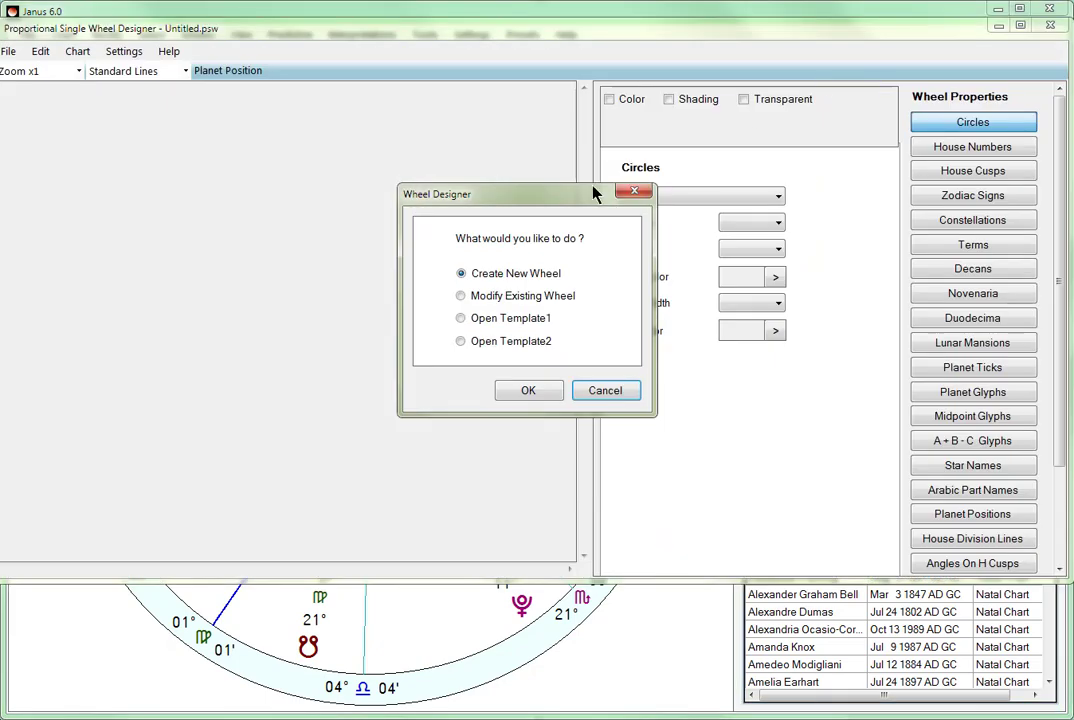
pyautogui.click(466, 298)
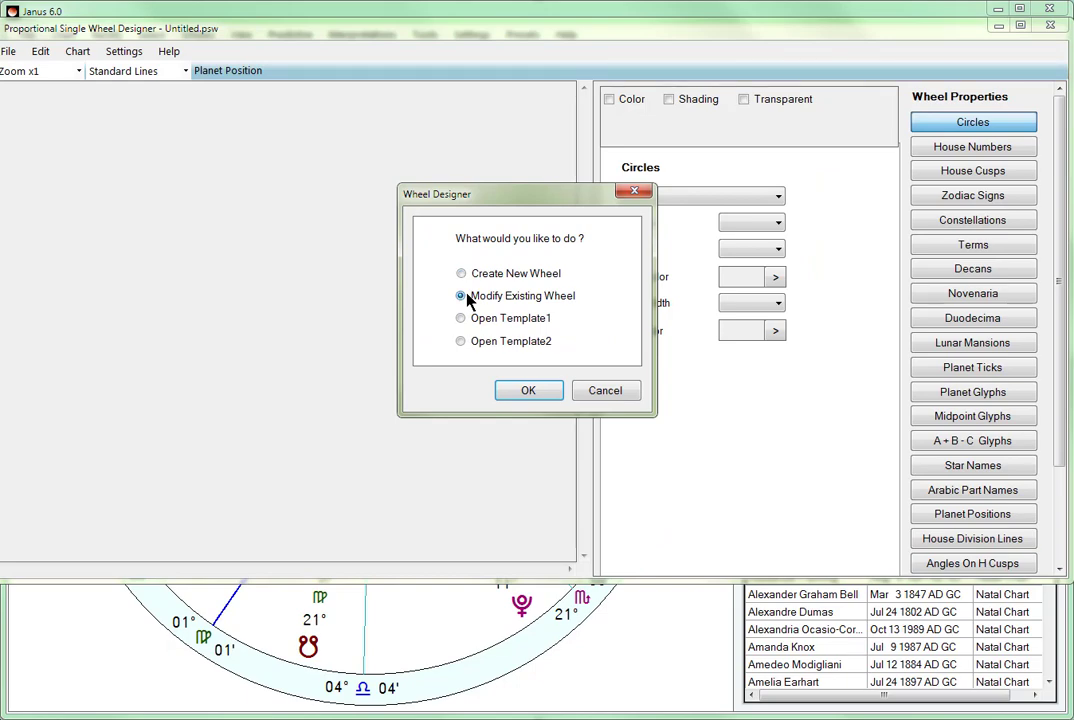
pyautogui.click(535, 388)
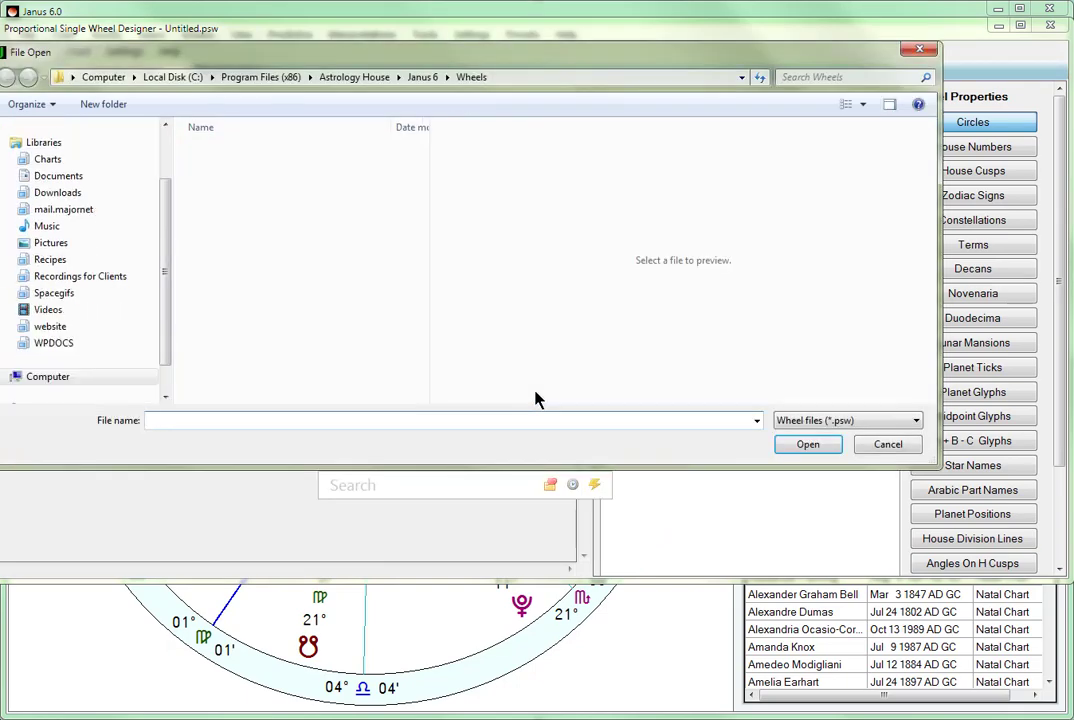
pyautogui.click(294, 218)
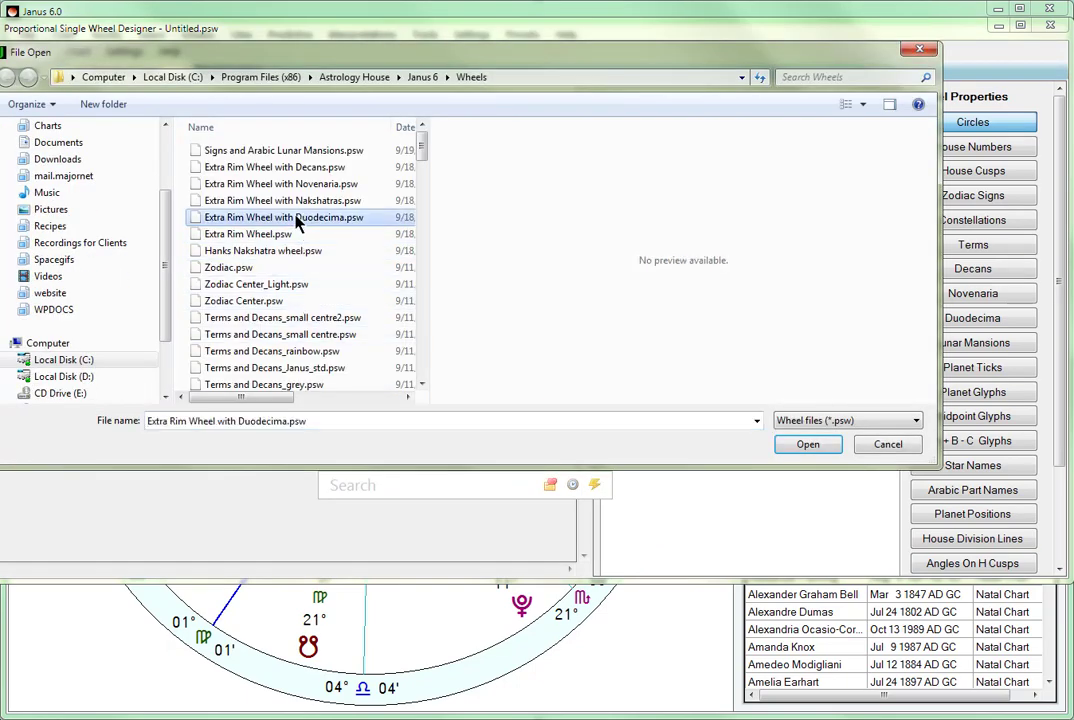
pyautogui.doubleClick(294, 218)
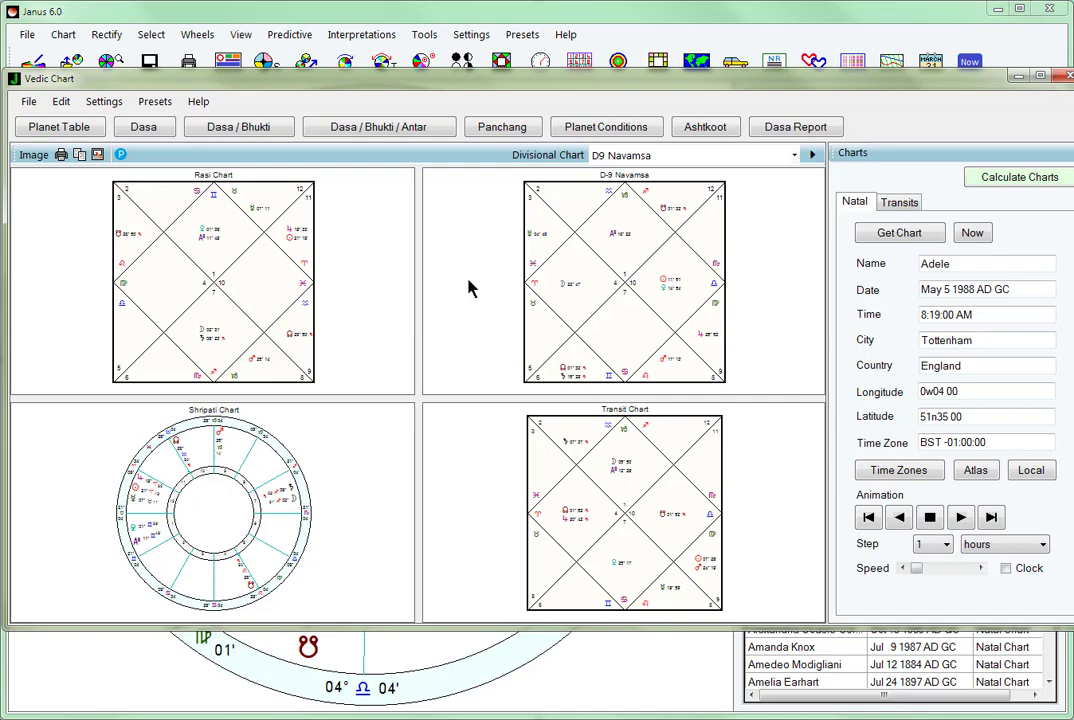
# - Check the divisional chart choices in the Vedic Chart window and generate the Dasa report with the Print Preview option
pyautogui.click(797, 157)
pyautogui.click(795, 157)
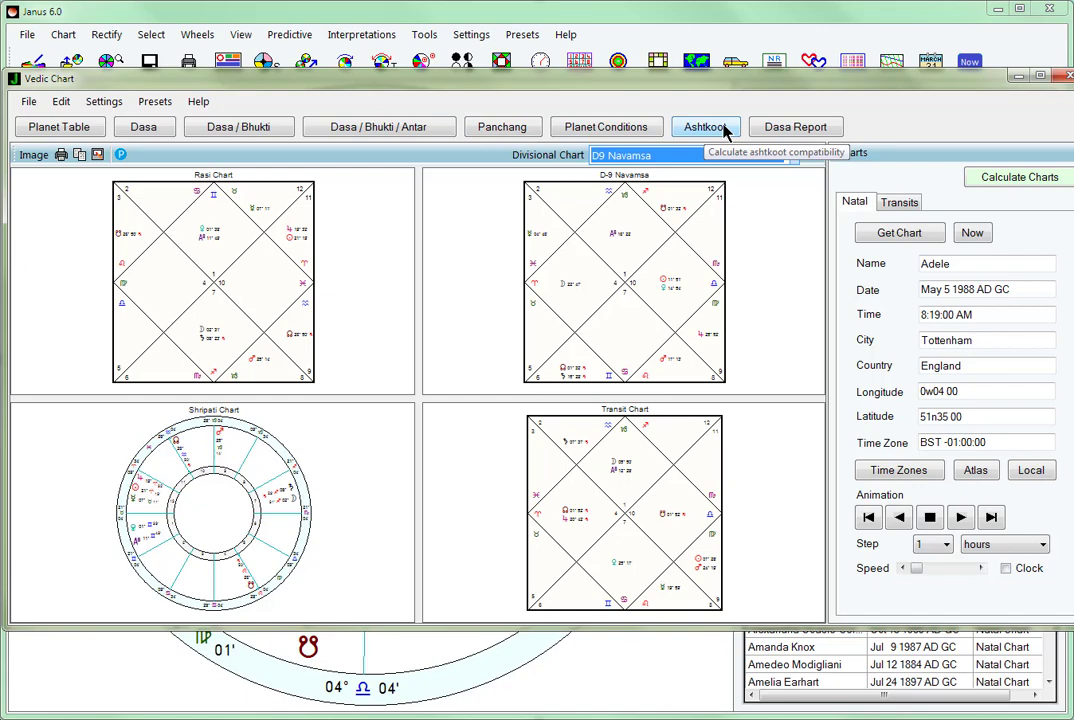
pyautogui.click(790, 128)
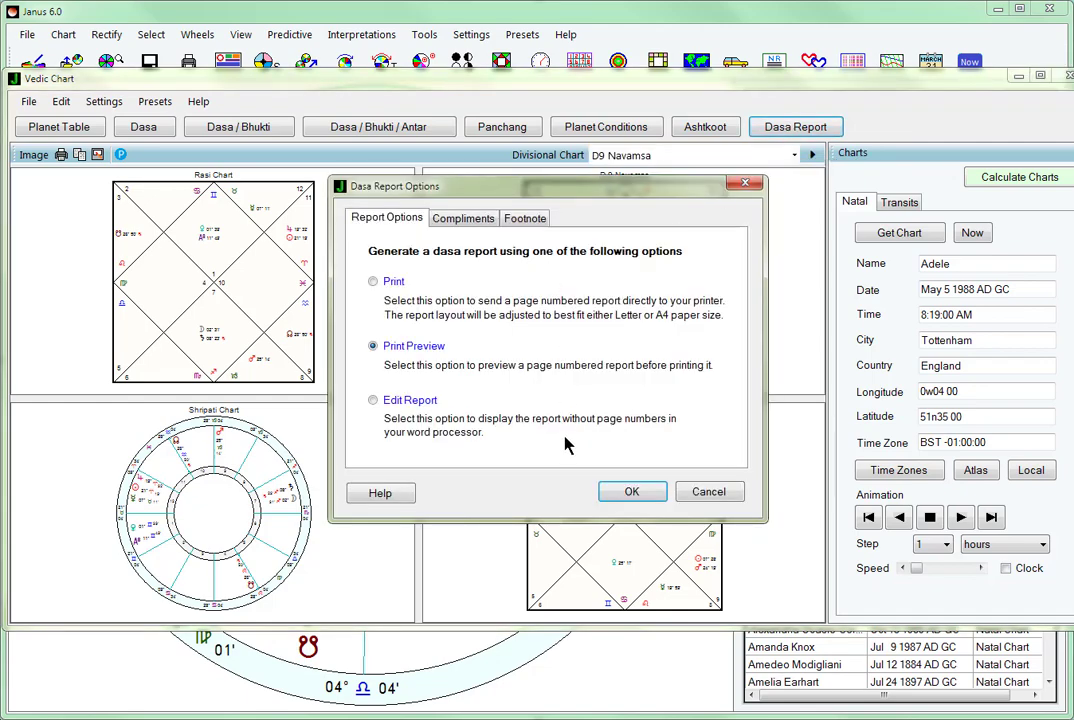
pyautogui.click(631, 491)
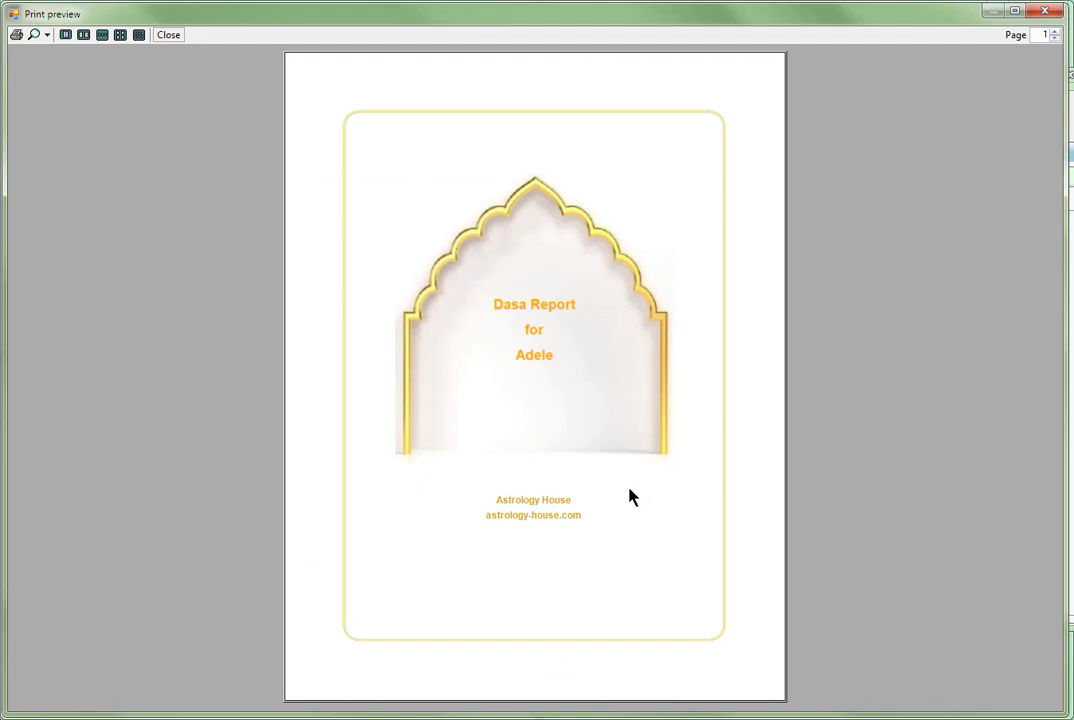
# - Read through the Dasa report preview from the cover to page 8, covering the Vedic chart, Dasa sequence and Nakshatras
pyautogui.scroll(-1, 630, 495)
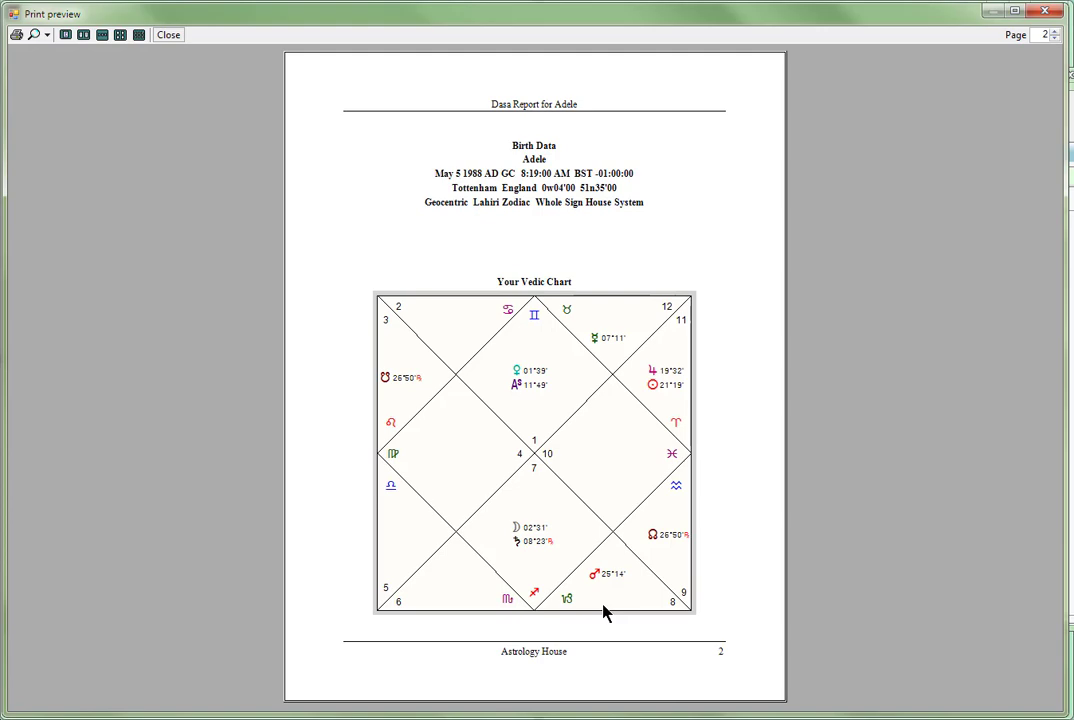
pyautogui.scroll(-1, 603, 612)
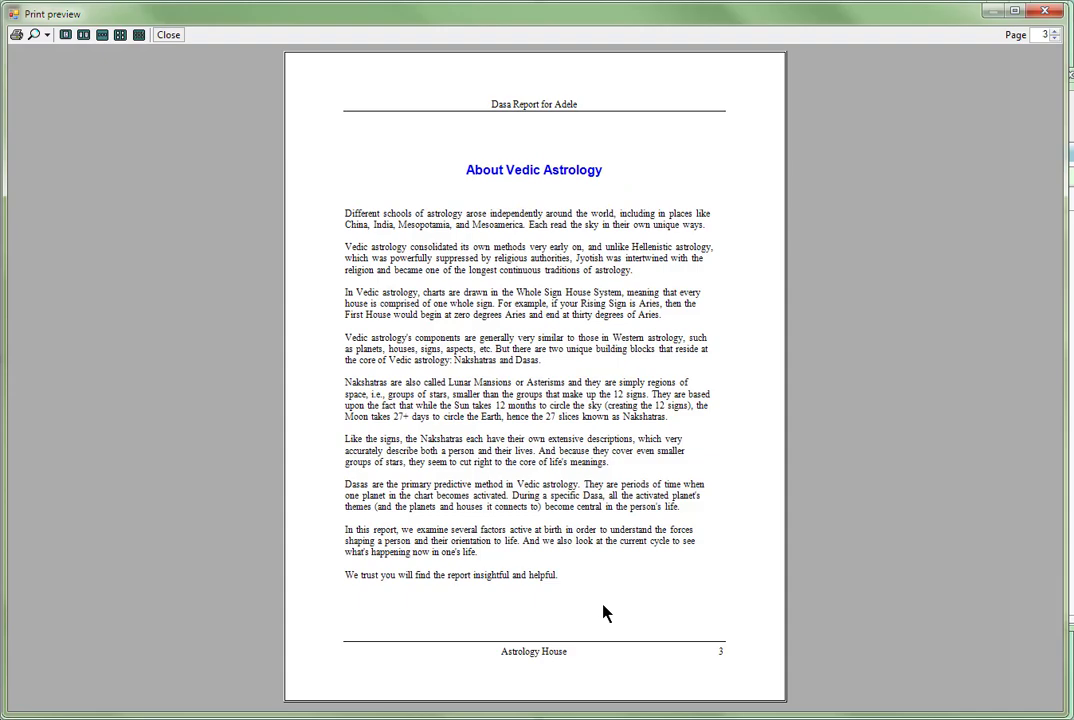
pyautogui.scroll(-1, 603, 612)
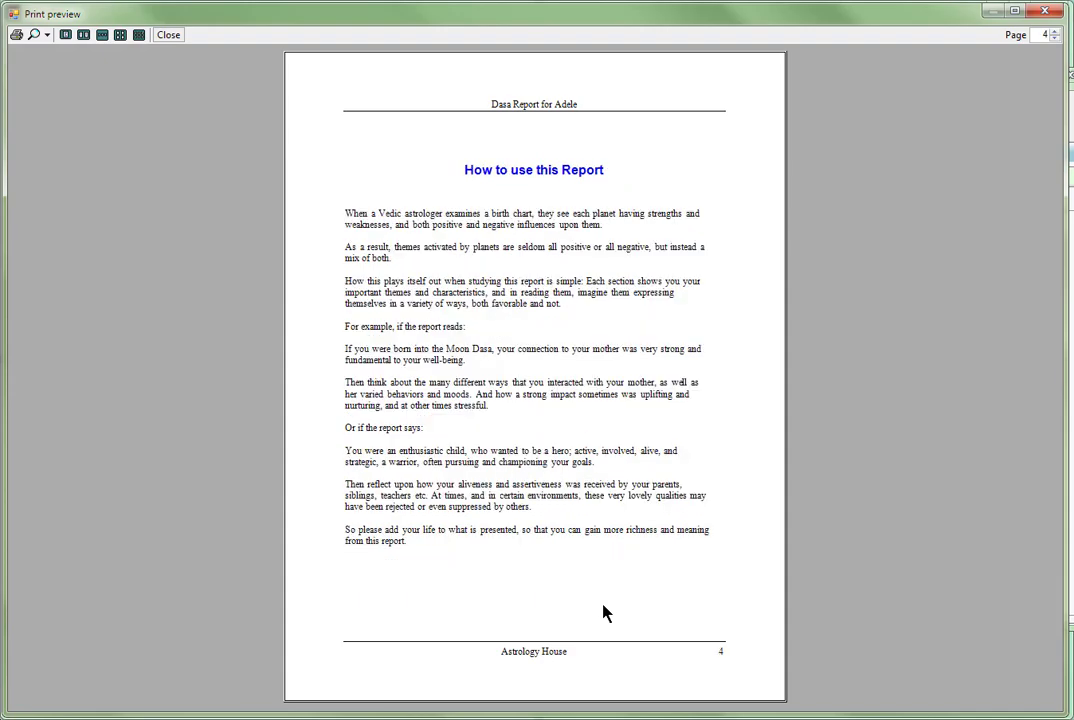
pyautogui.scroll(-1, 603, 612)
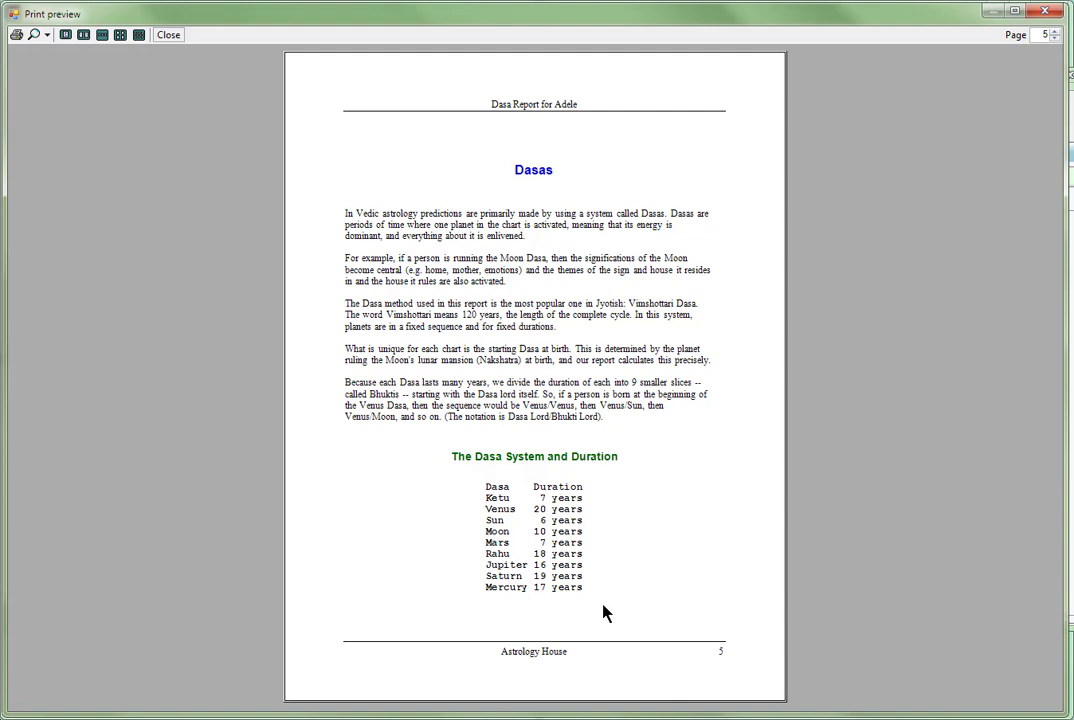
pyautogui.scroll(-1, 603, 612)
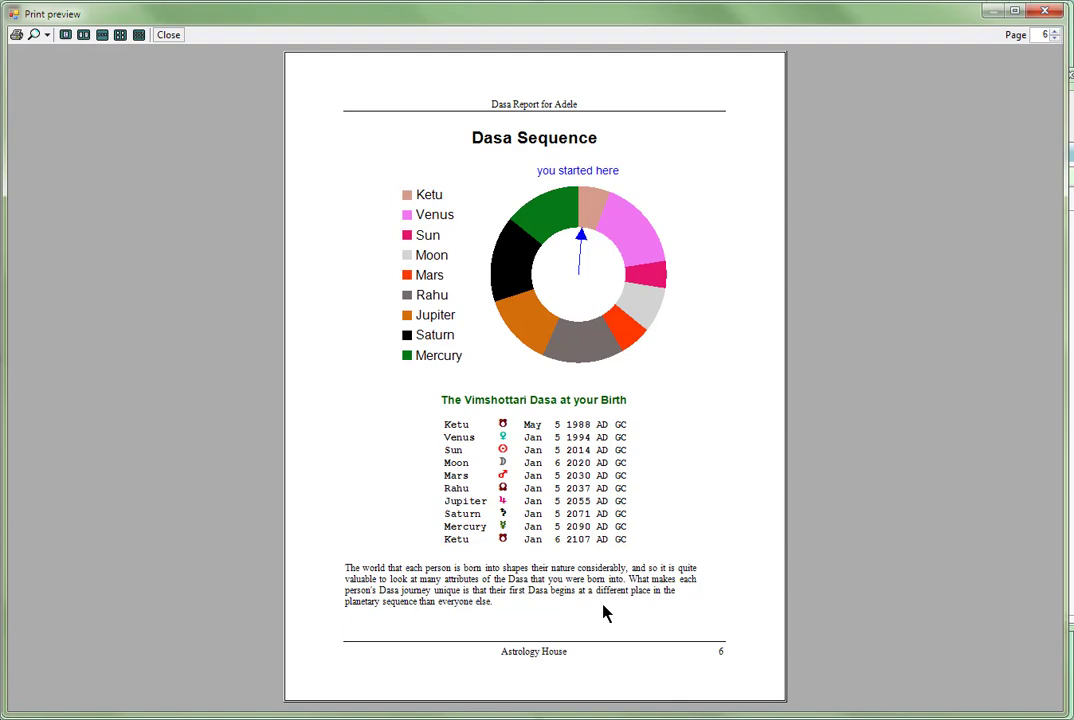
pyautogui.scroll(-1, 604, 613)
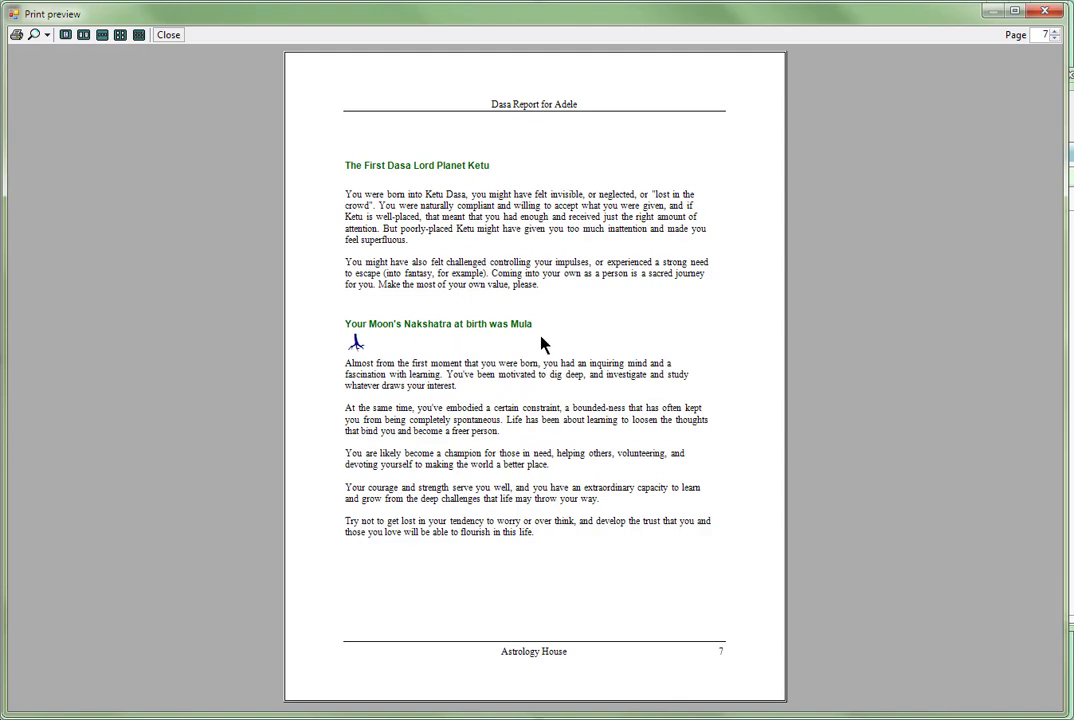
pyautogui.scroll(-1, 541, 344)
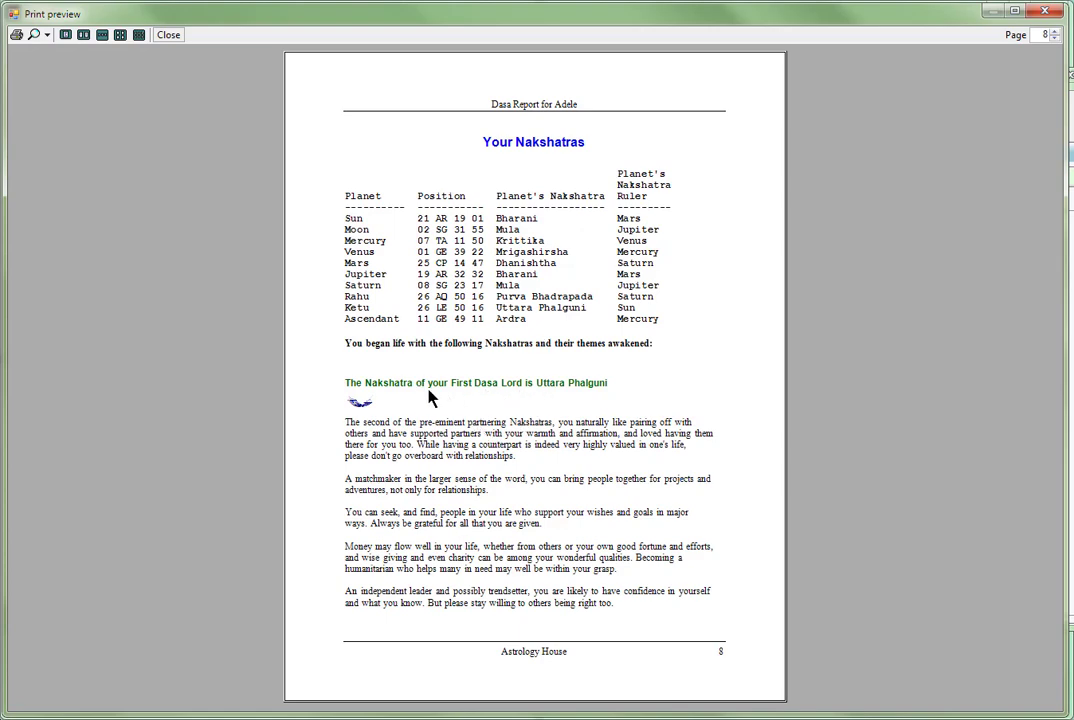
# - Read the Dasa report preview from page 9 to page 13, covering the Nakshatras and current cycles, and close it
pyautogui.scroll(-1, 430, 398)
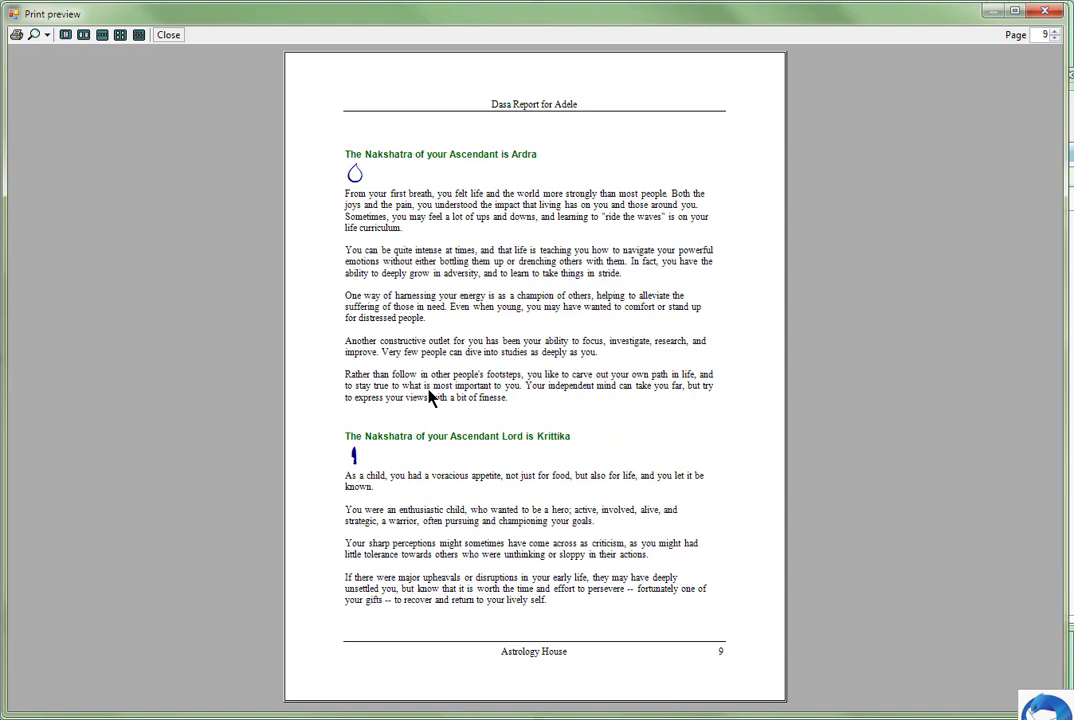
pyautogui.scroll(-1, 430, 398)
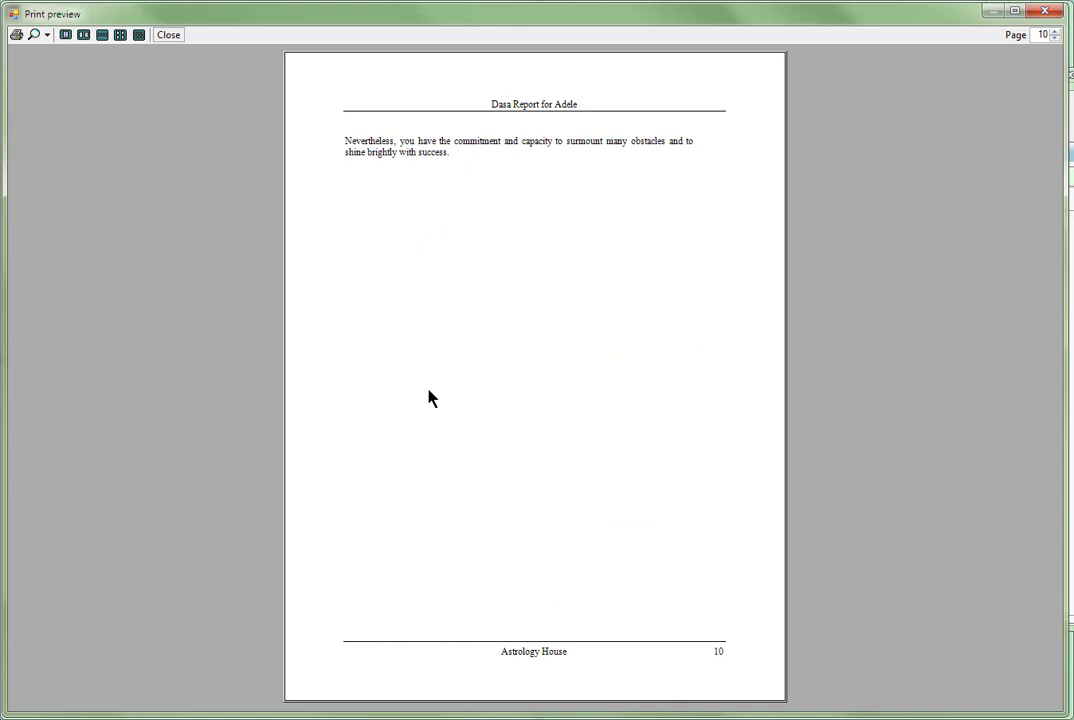
pyautogui.scroll(-1, 430, 398)
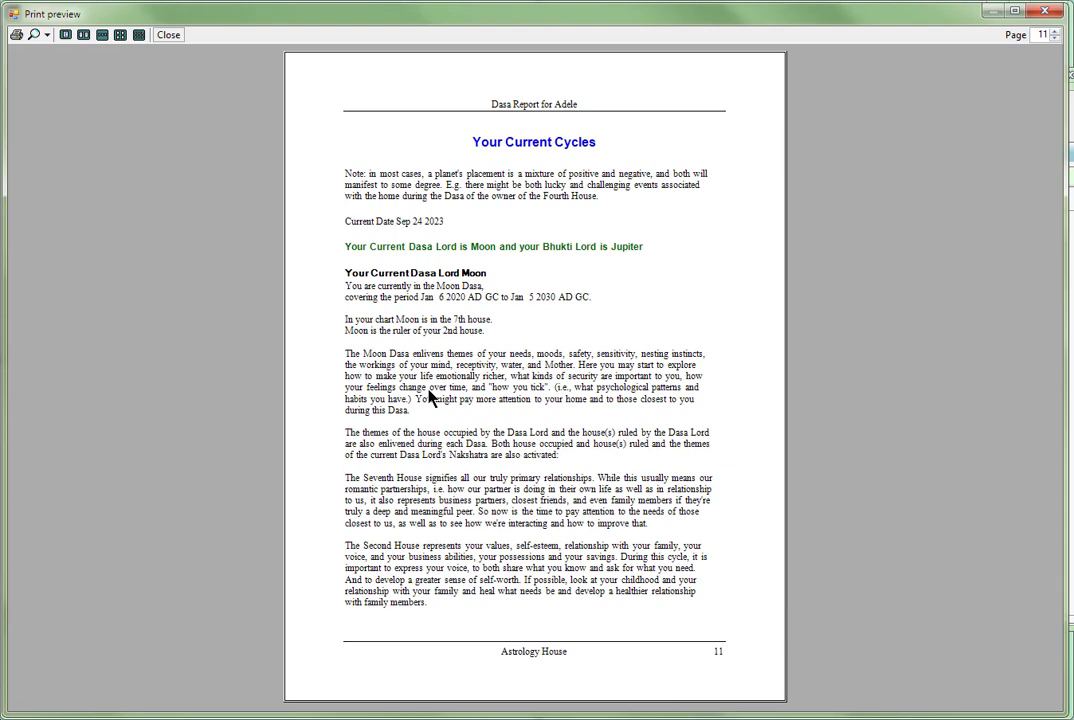
pyautogui.scroll(-1, 430, 398)
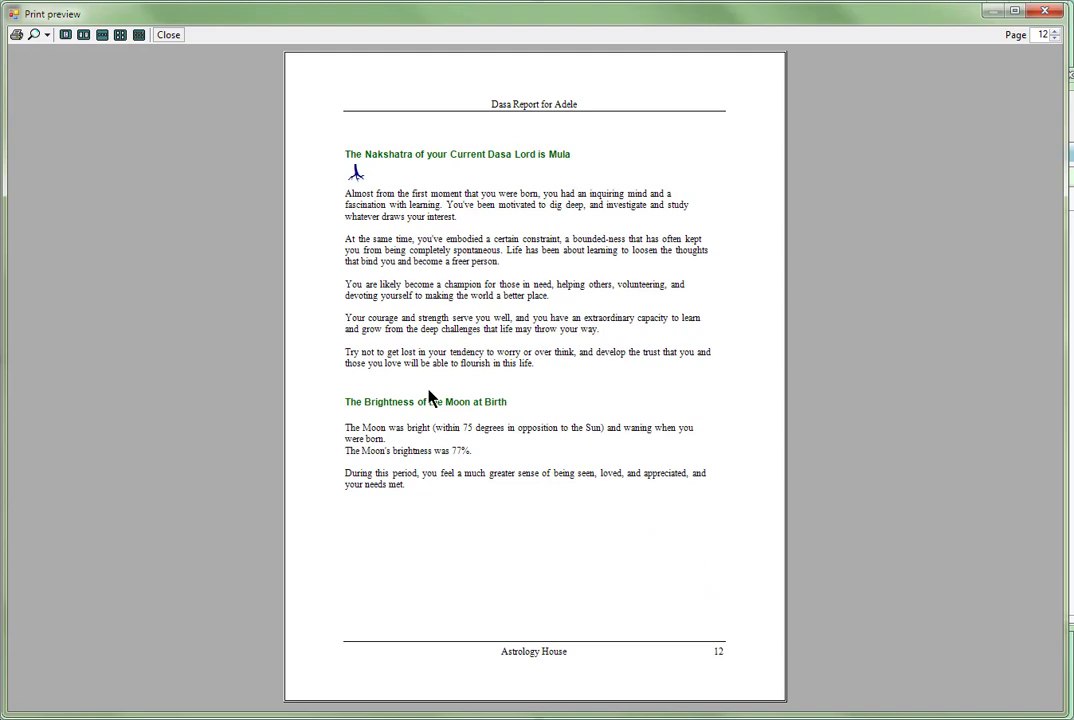
pyautogui.scroll(-1, 430, 398)
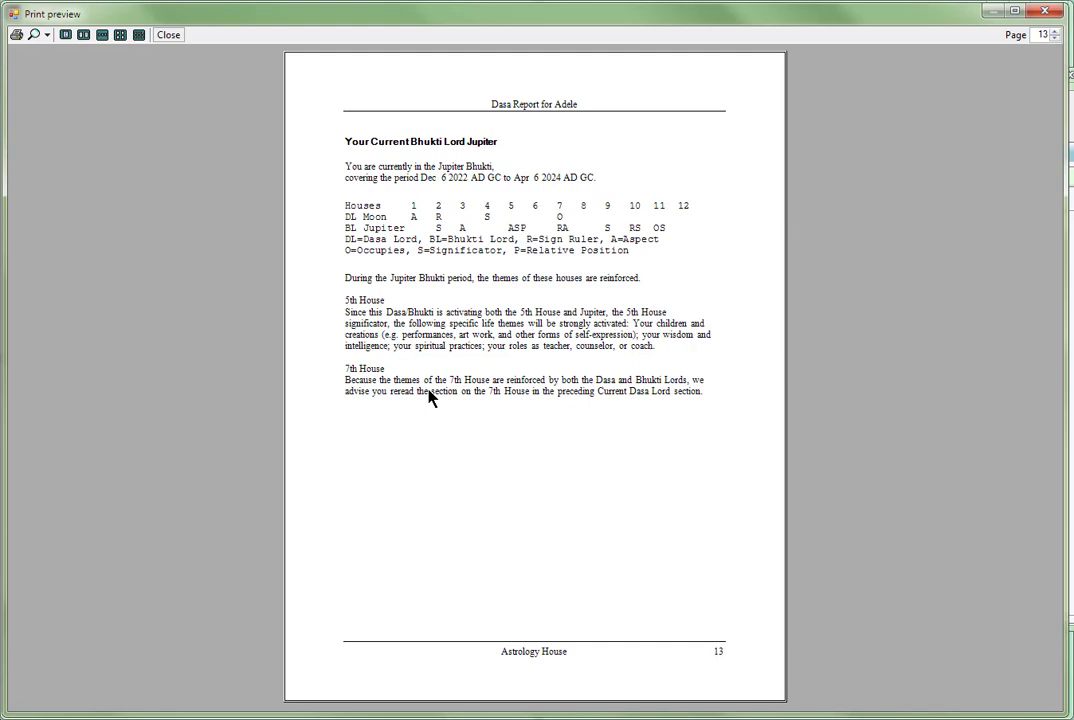
pyautogui.press('Escape')
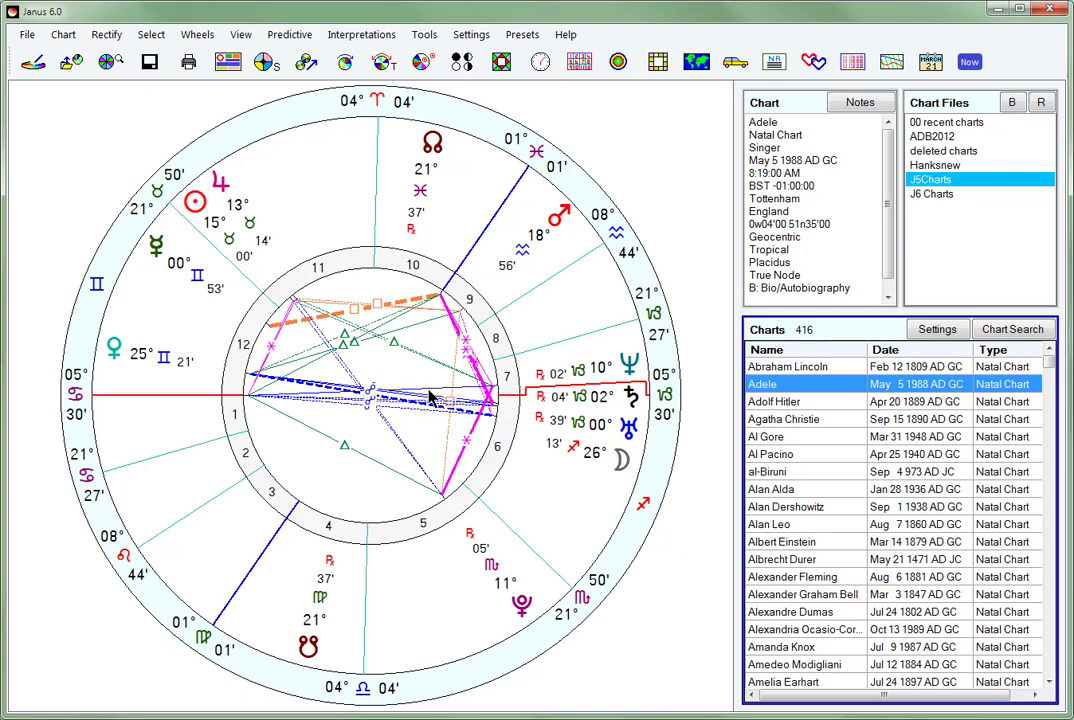
# - Calculate the transits list for the natal chart, view it as a Time Line, and close the list
pyautogui.click(282, 37)
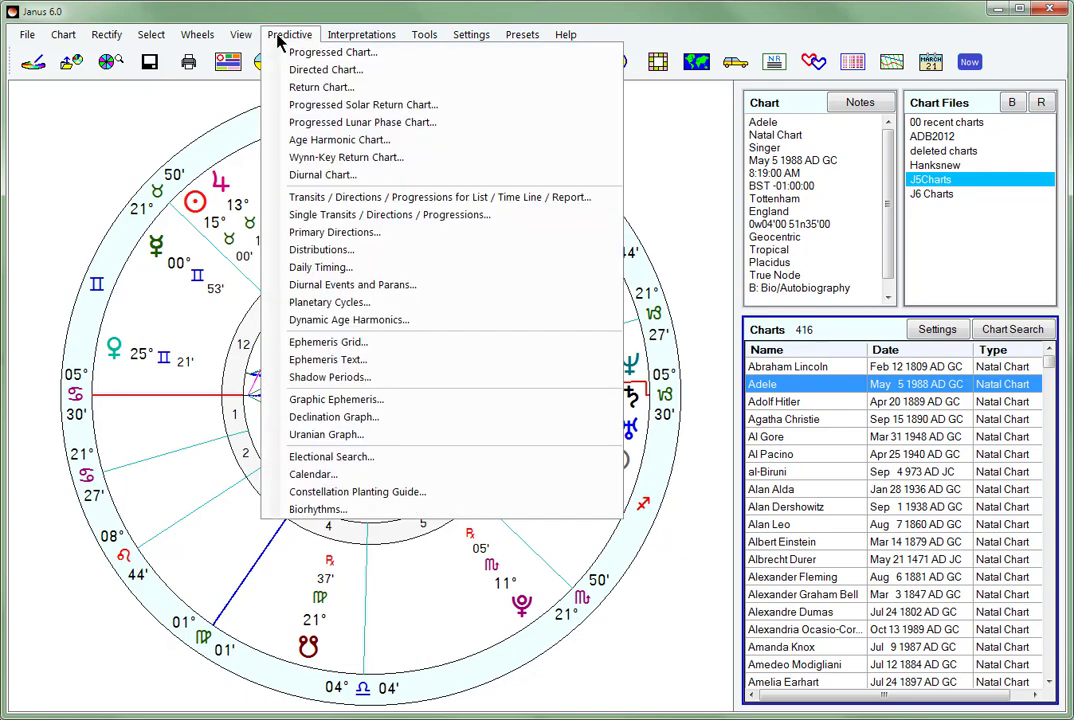
pyautogui.click(350, 197)
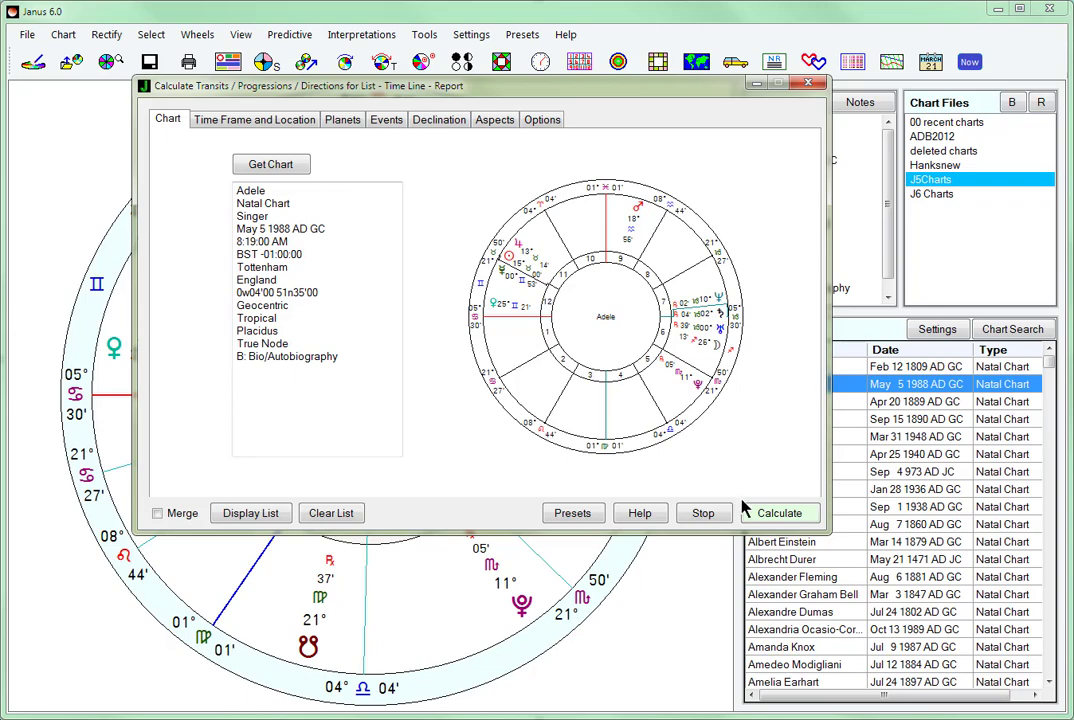
pyautogui.click(780, 514)
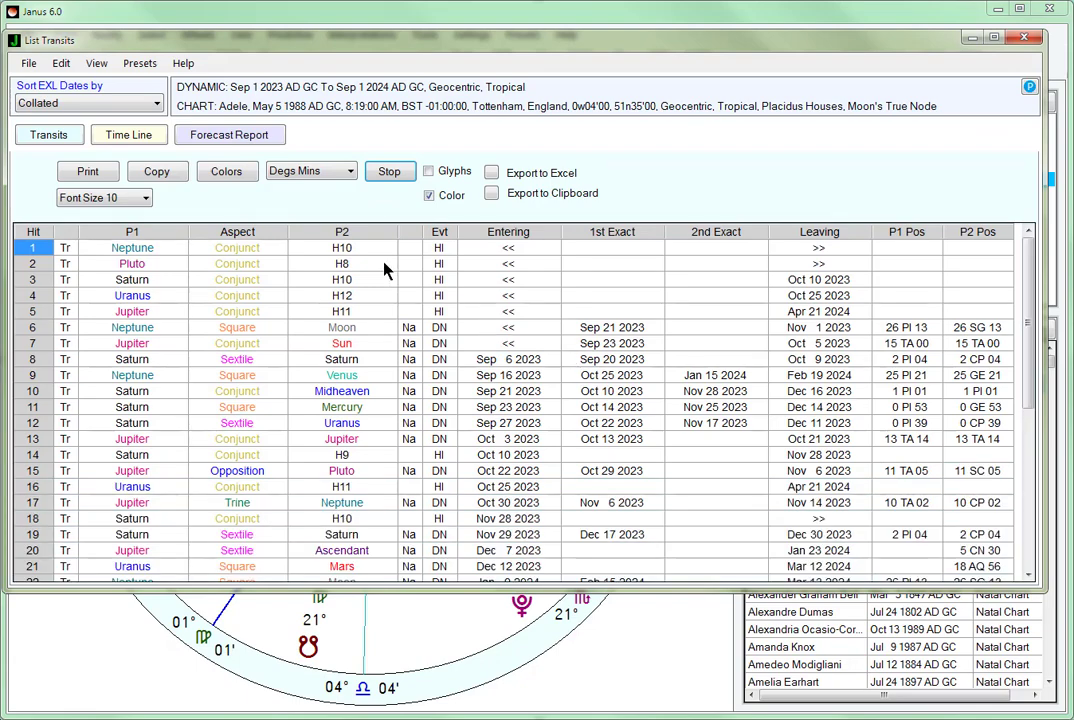
pyautogui.click(128, 137)
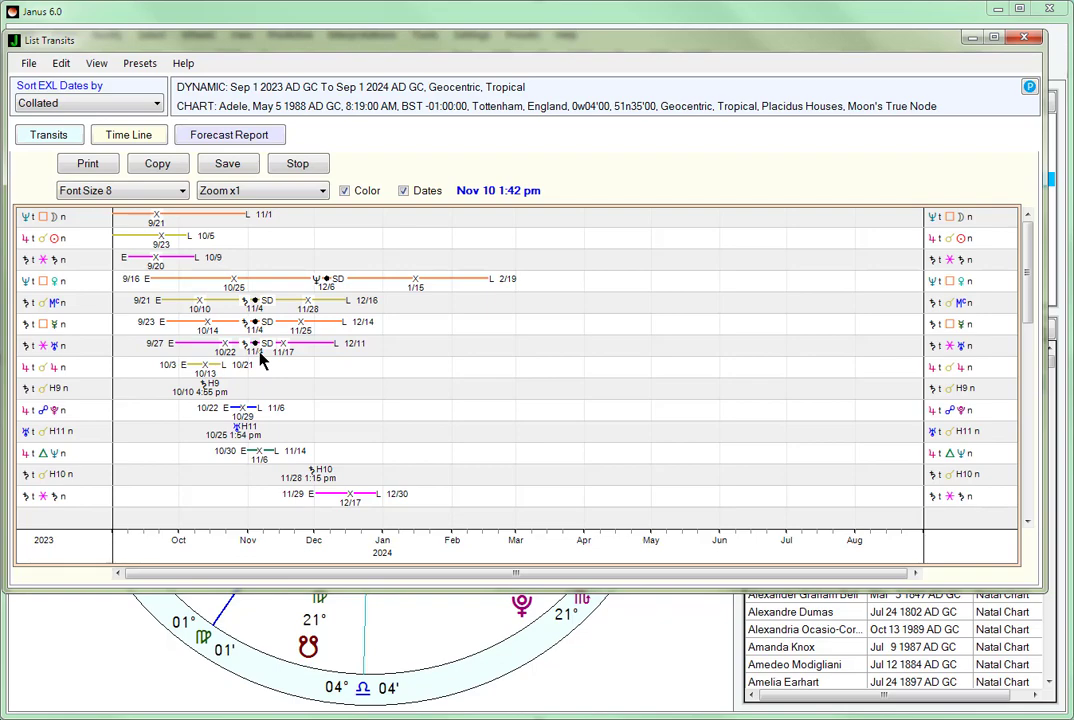
pyautogui.press('Escape')
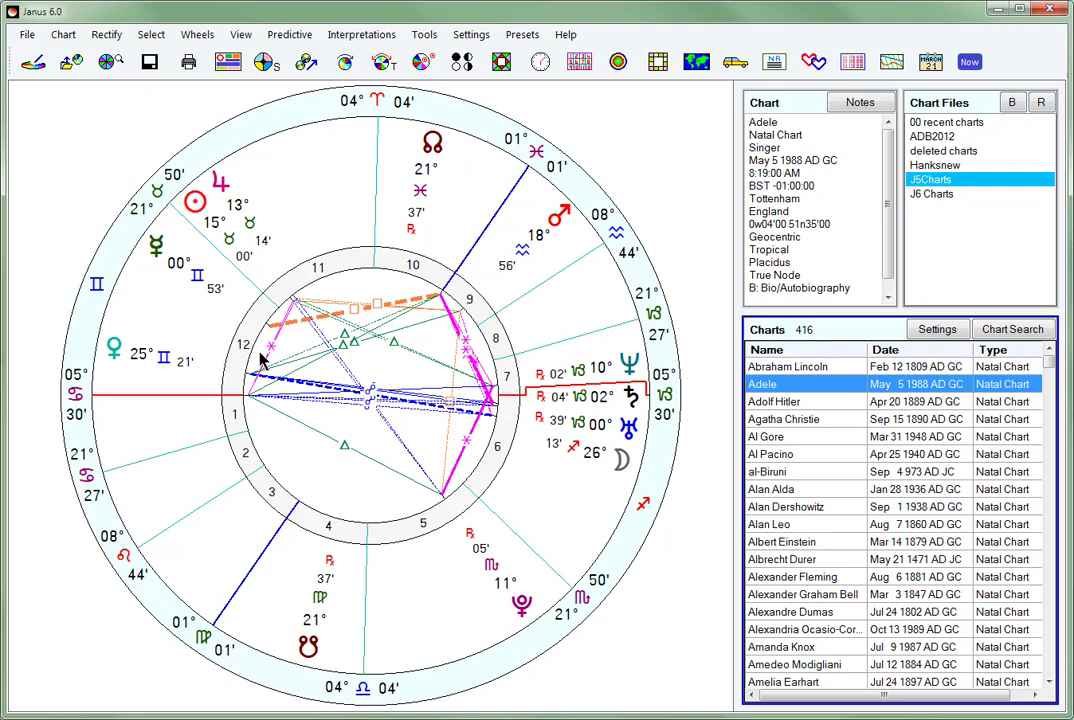
# - Start an Electional Search from the previously saved search condition file Mars bucket.esd
pyautogui.click(295, 44)
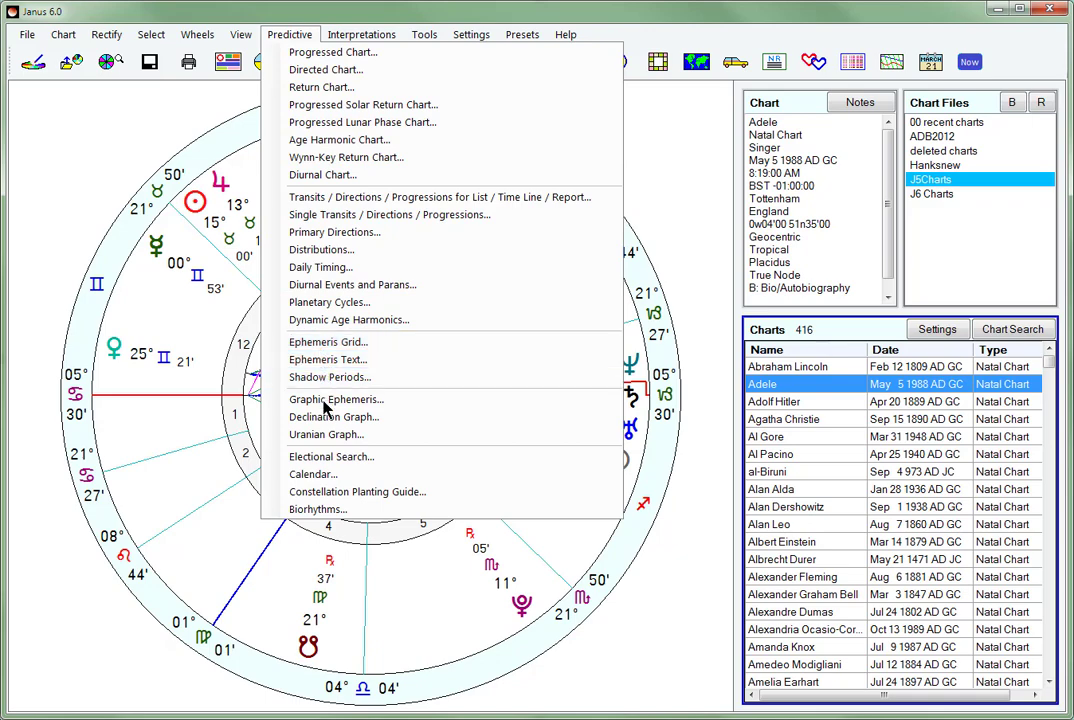
pyautogui.click(328, 456)
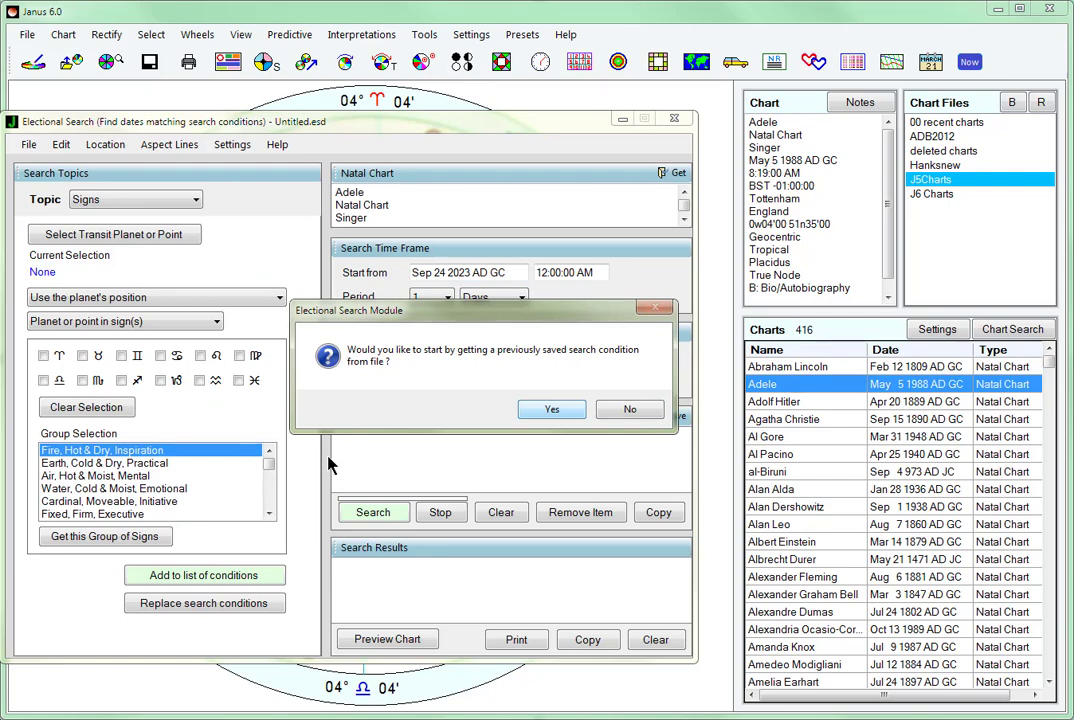
pyautogui.press('Return')
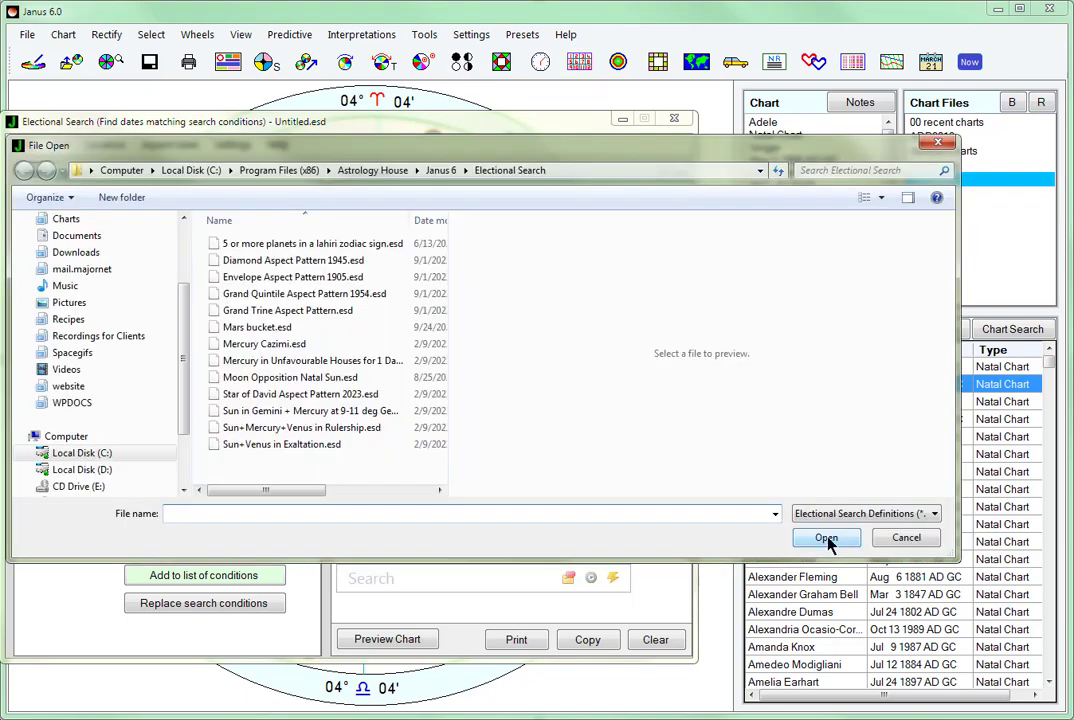
pyautogui.doubleClick(262, 327)
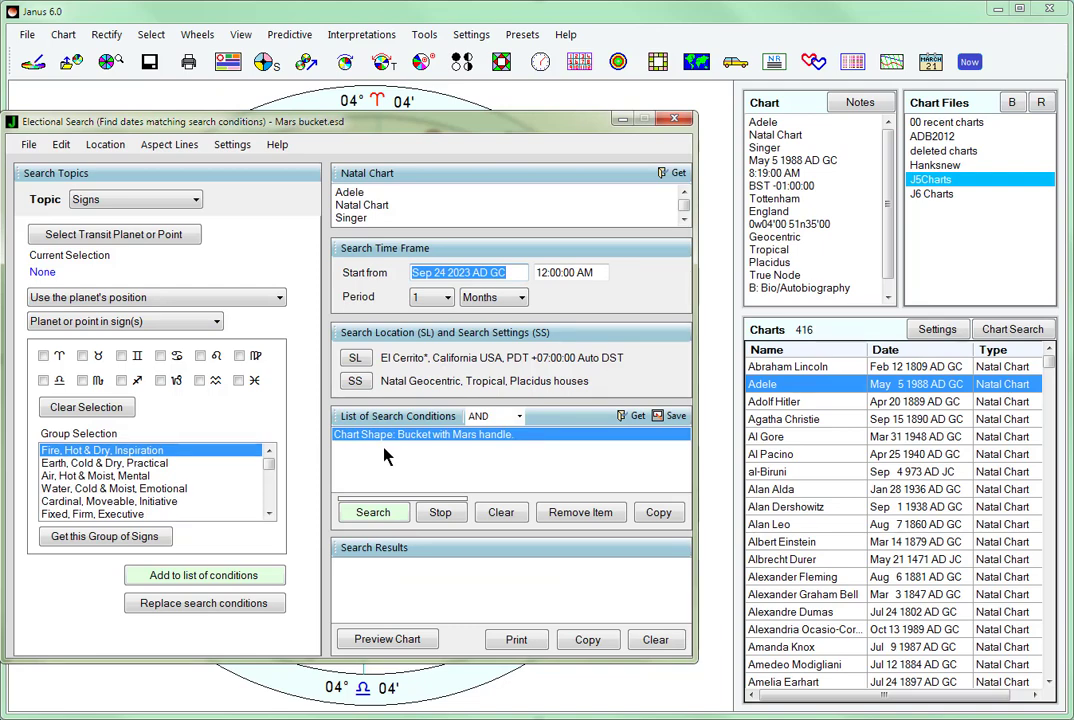
# - Review the search topics, the transit planet or point choices for Signs, and the conditions offered under the Dignity topic
pyautogui.click(118, 204)
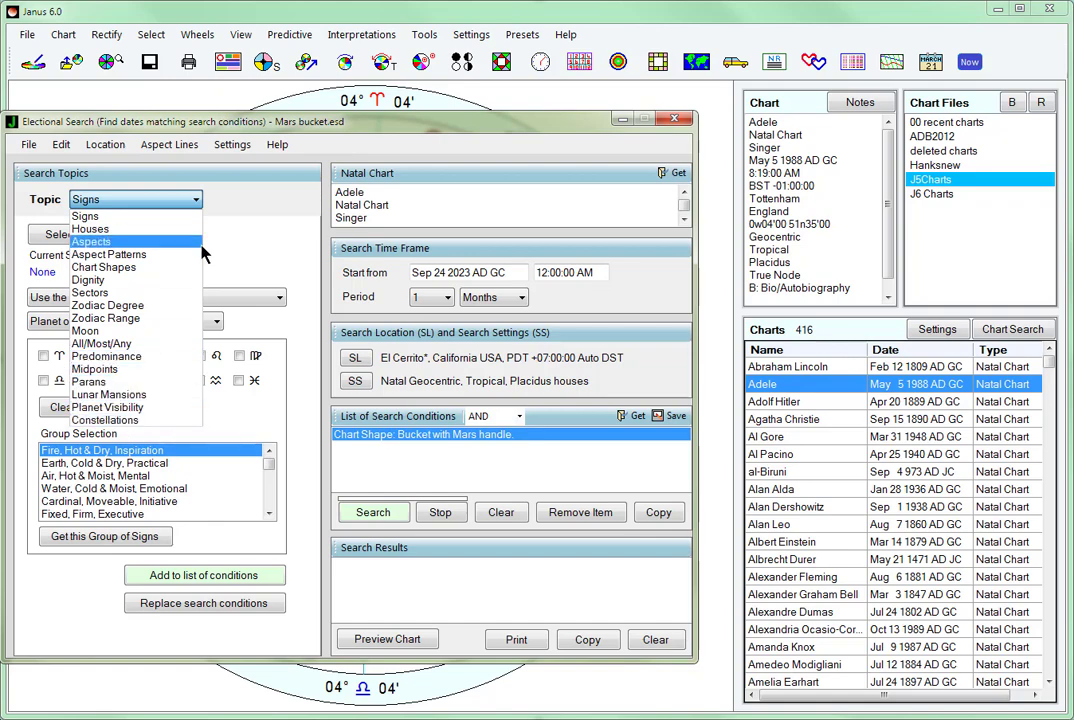
pyautogui.click(190, 216)
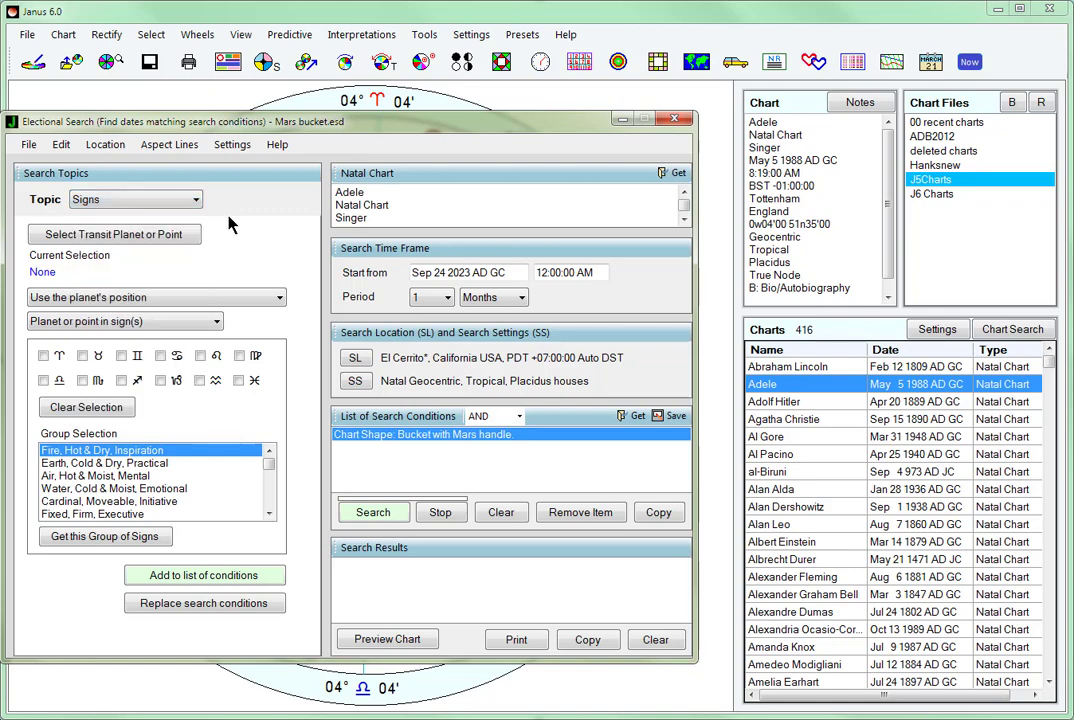
pyautogui.click(139, 234)
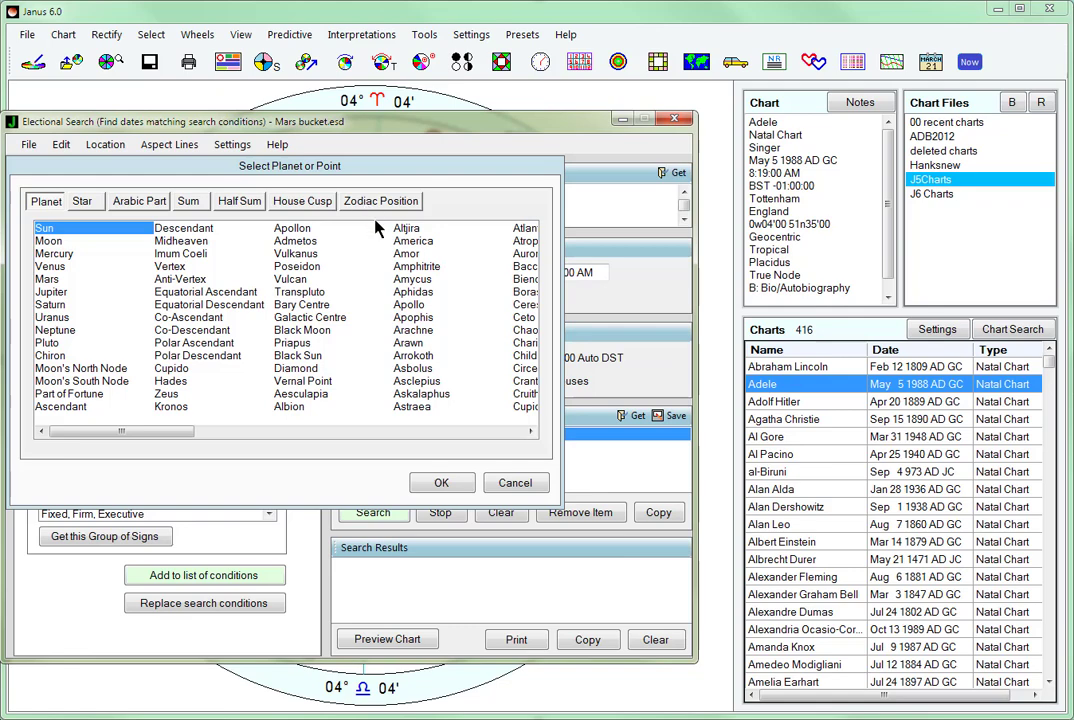
pyautogui.click(512, 481)
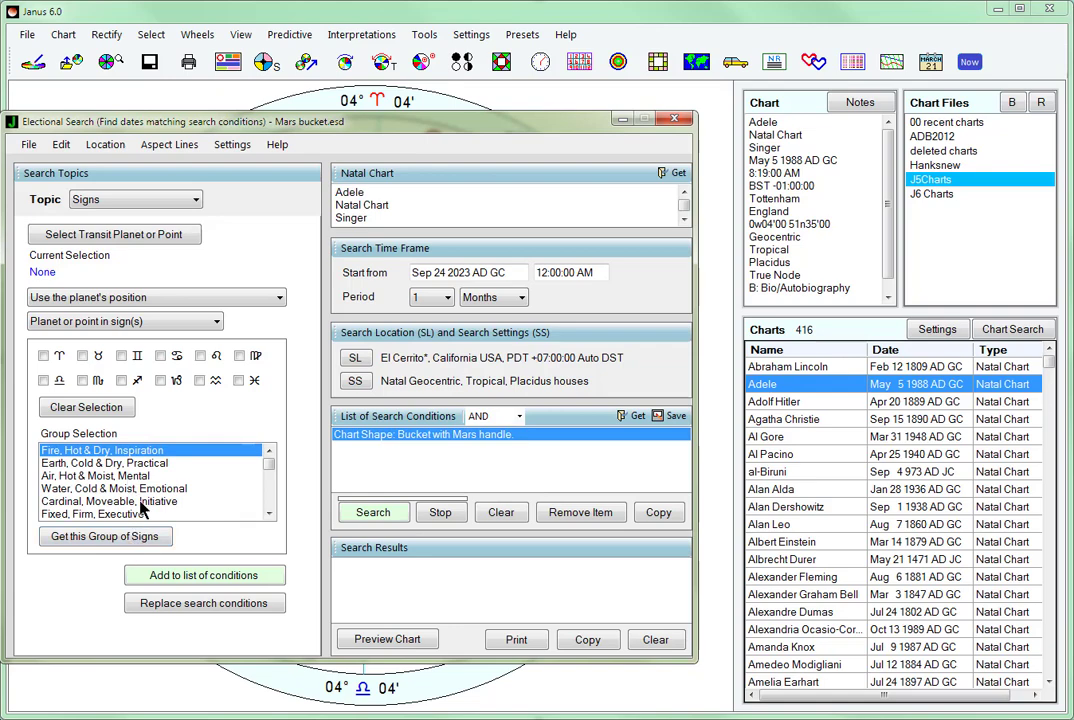
pyautogui.click(165, 200)
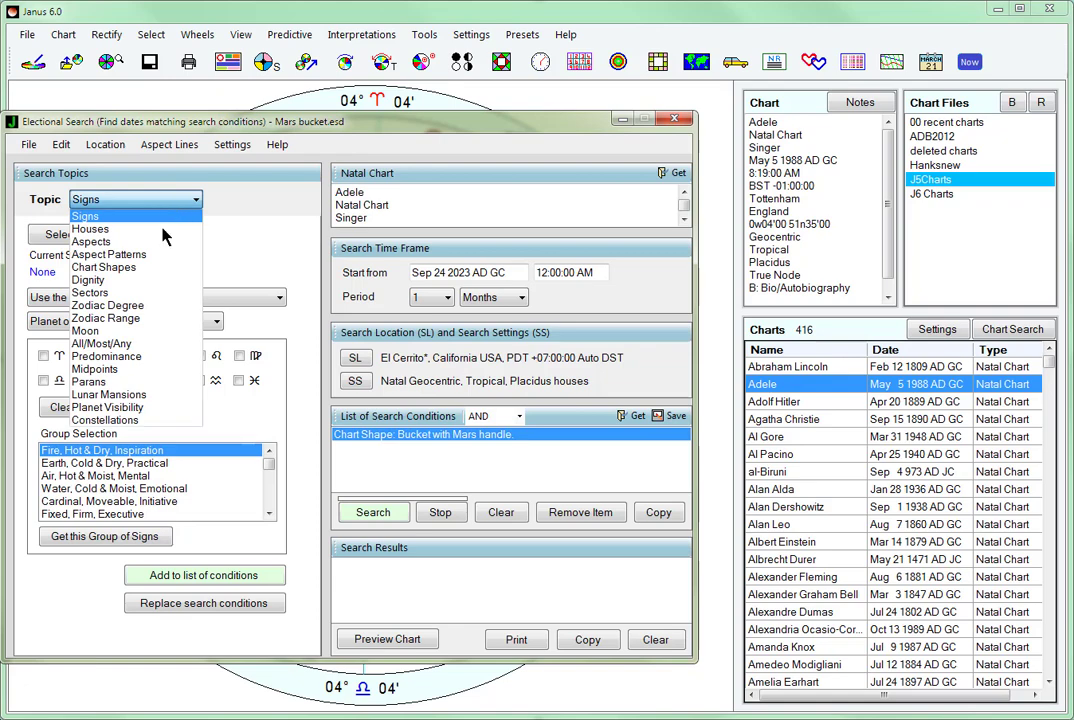
pyautogui.click(95, 280)
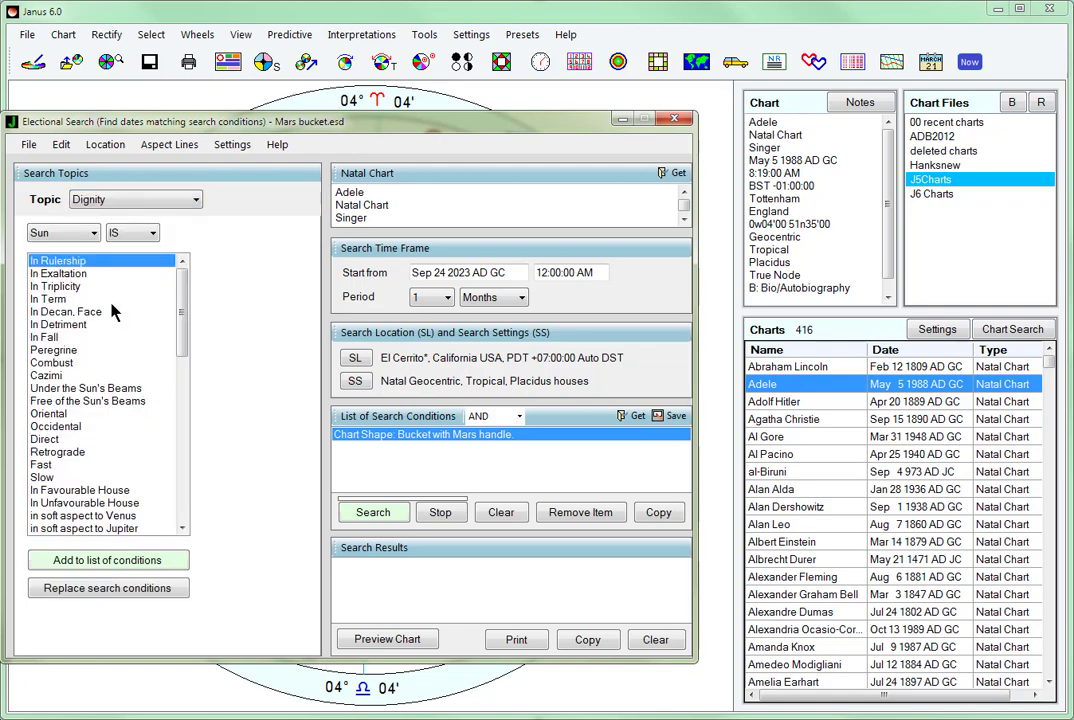
pyautogui.moveTo(182, 308); pyautogui.dragTo(210, 295)
# - Search one month from Nov 1 1971 for the Mars-handle bucket shape, preview the second period's starting chart, and close the search
pyautogui.hotkey('ctrl', 'shift', 'Left')
pyautogui.hotkey('ctrl', 'shift', 'Left')
pyautogui.hotkey('ctrl', 'shift', 'Left')
pyautogui.write('11 1 19')
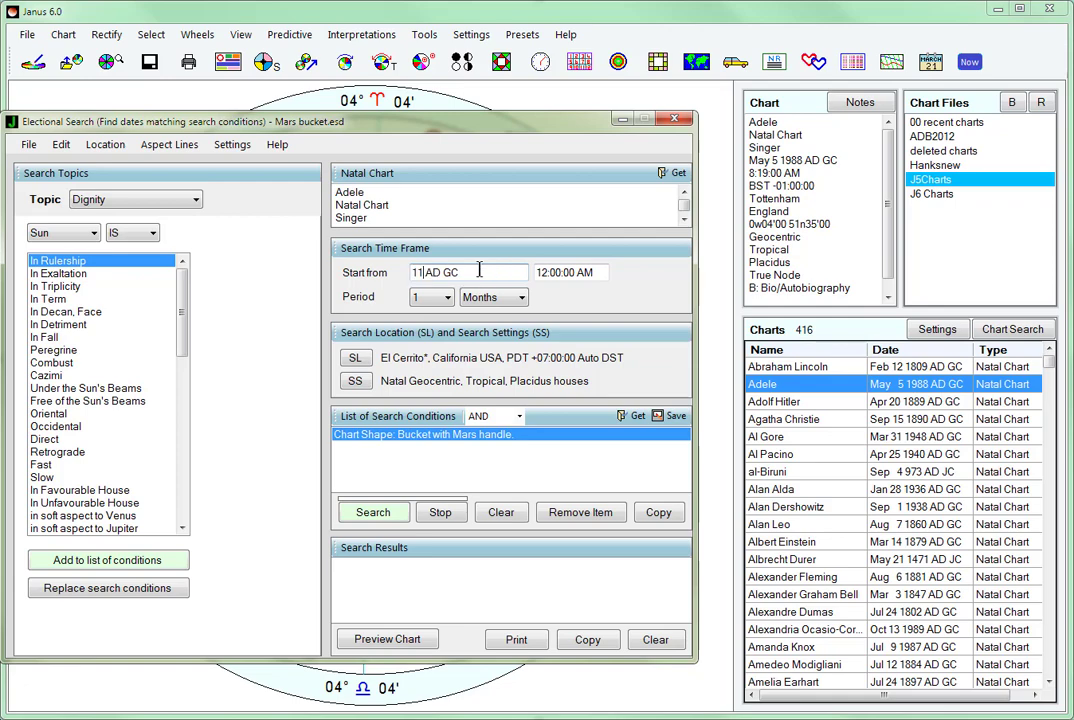
pyautogui.write('71')
pyautogui.click(373, 513)
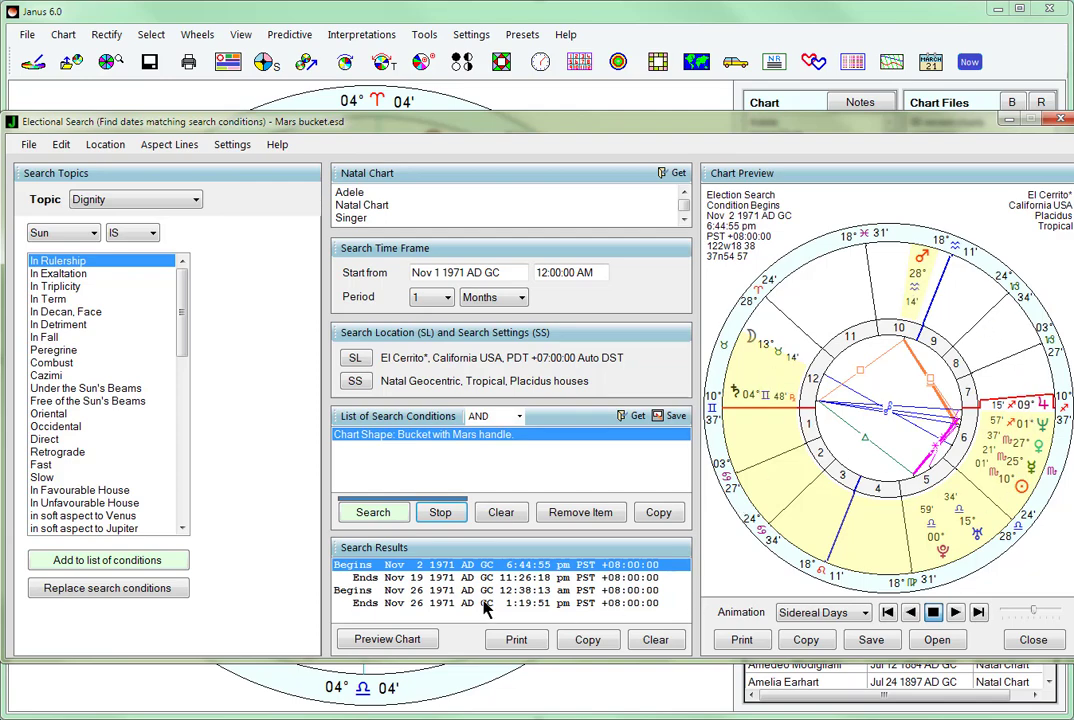
pyautogui.click(433, 590)
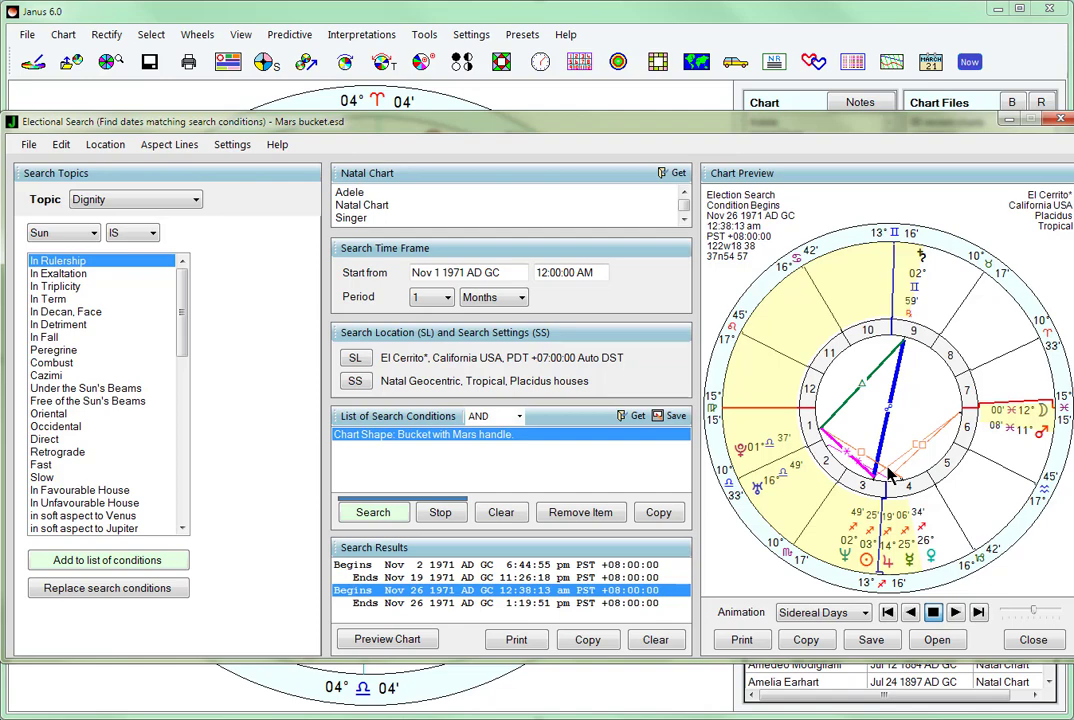
pyautogui.press('Escape')
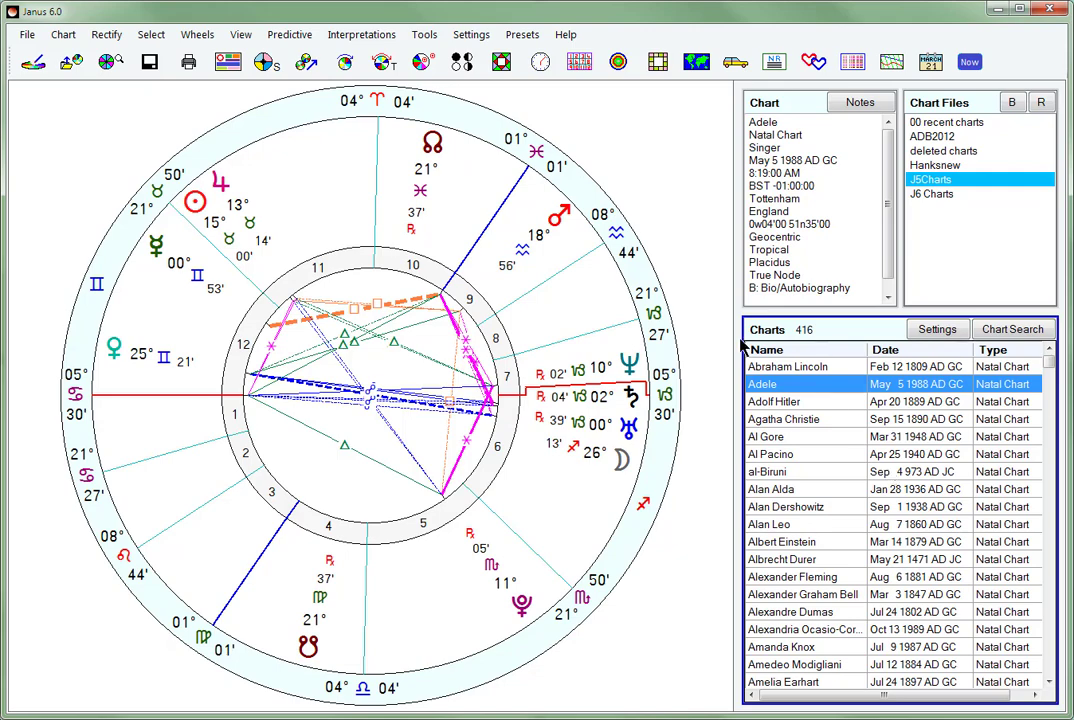
# - Open a Bi-Wheel of the natal chart and set it to animate the outer chart with transits
pyautogui.click(206, 38)
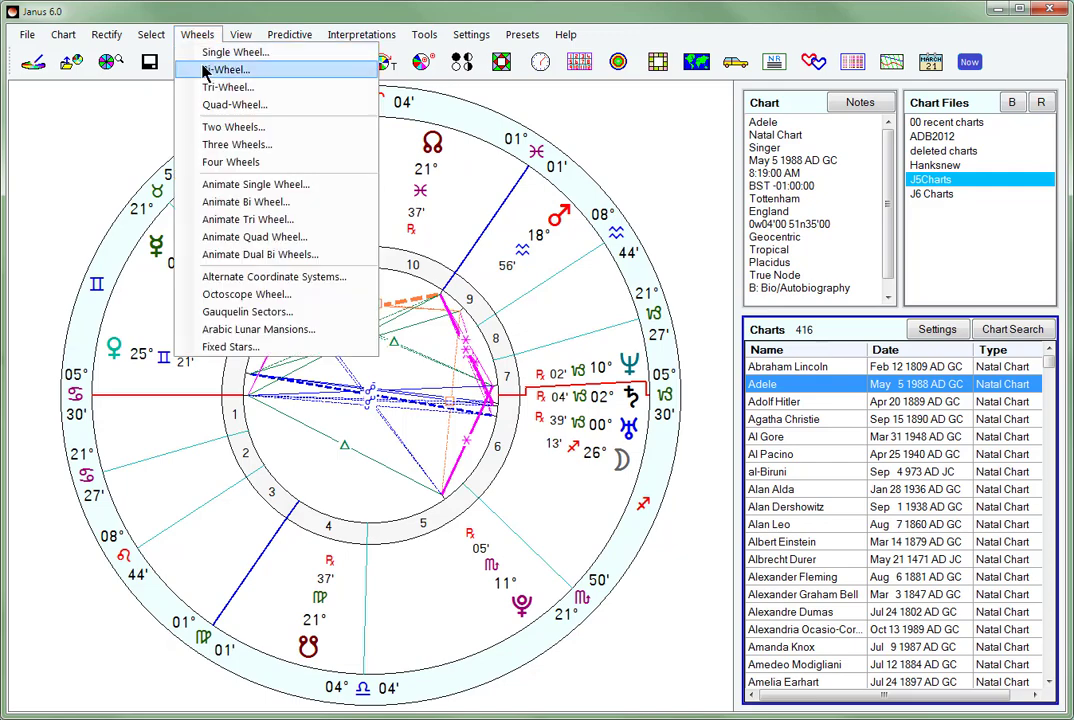
pyautogui.click(210, 70)
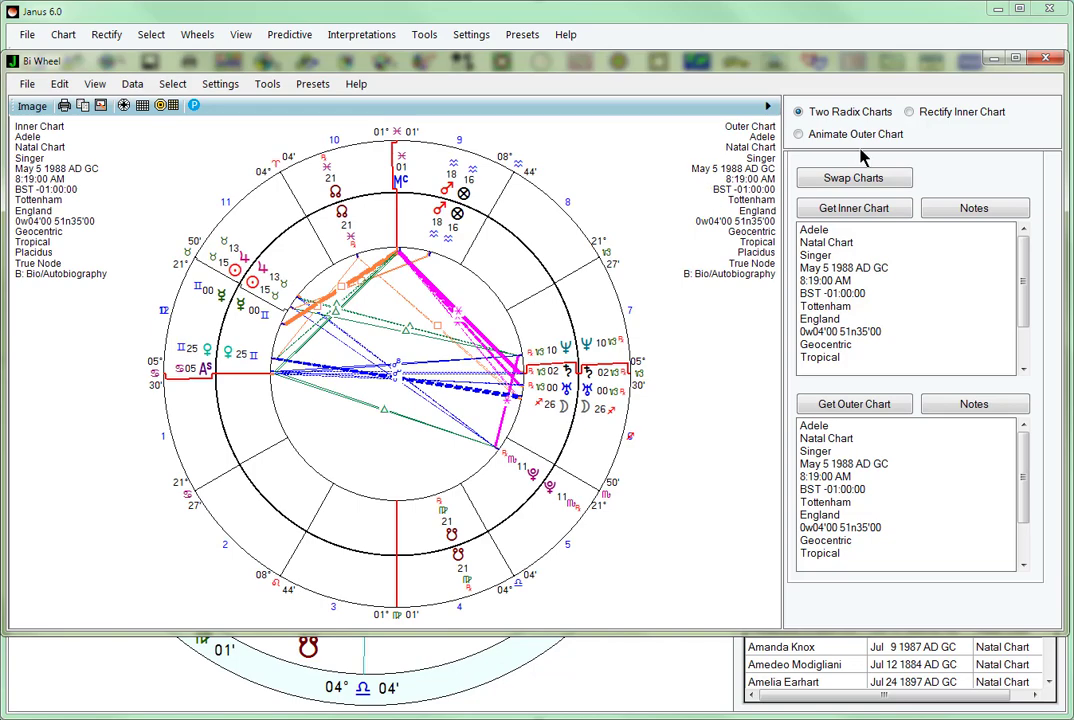
pyautogui.click(799, 135)
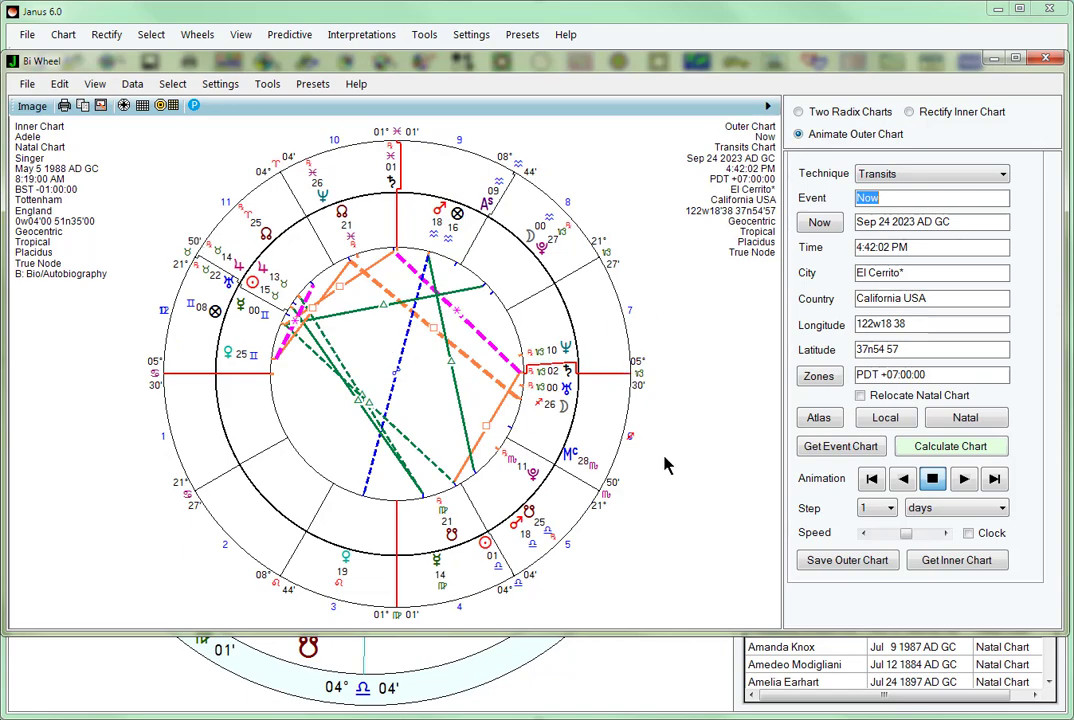
# - Load the May 2023 solar return chart as the inner chart of the Bi-Wheel
pyautogui.click(955, 563)
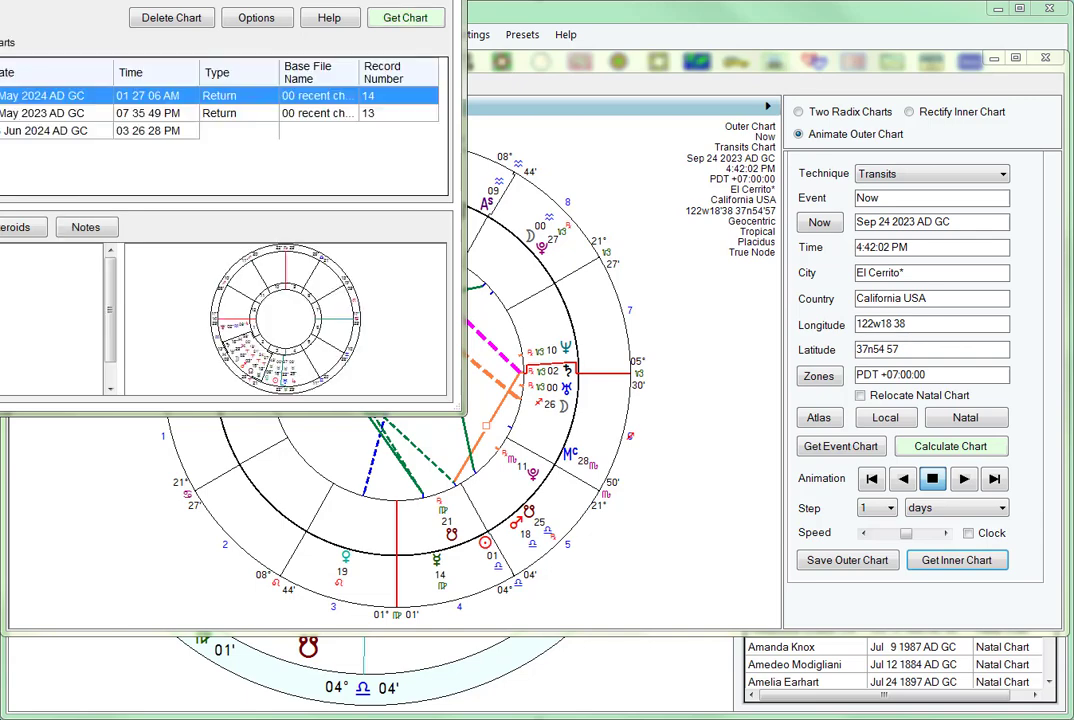
pyautogui.click(4, 113)
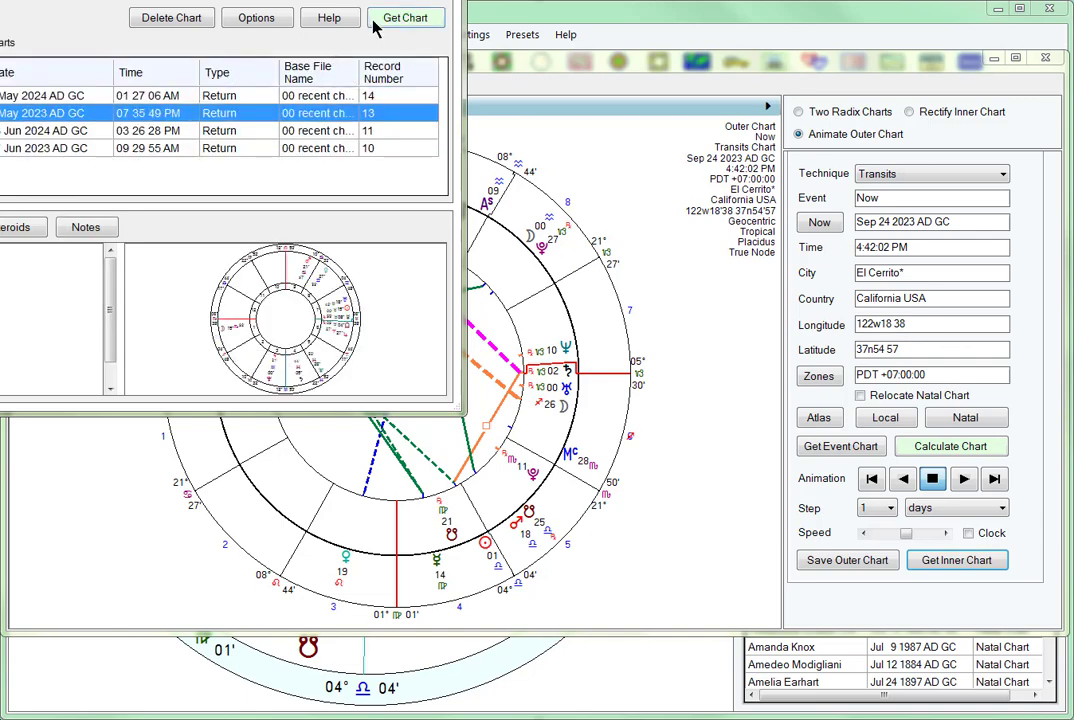
pyautogui.click(58, 96)
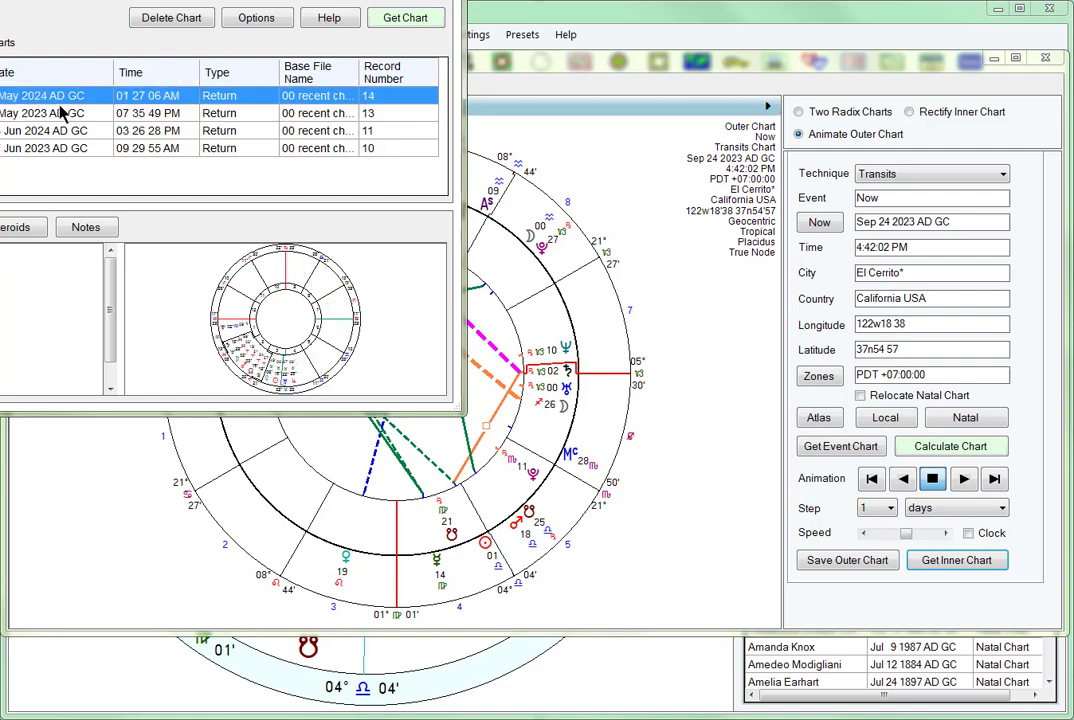
pyautogui.click(57, 113)
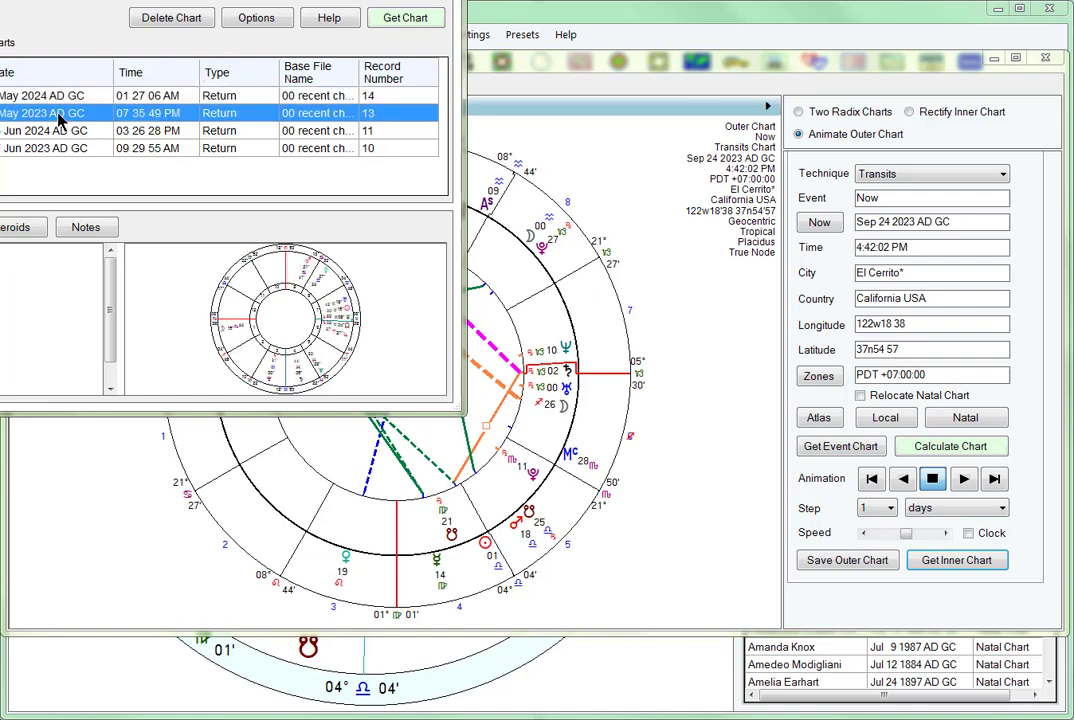
pyautogui.click(392, 17)
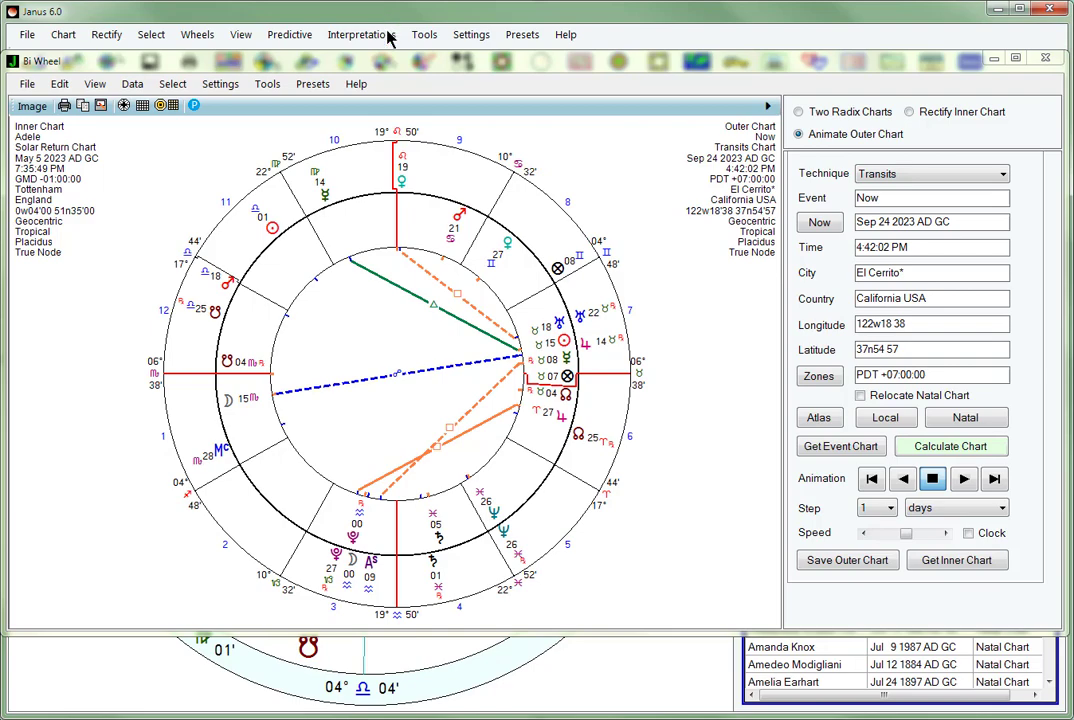
# - Step the outer transits chart forward in one-day steps, run the forward animation, and stop it at Oct 9 2023
pyautogui.click(790, 356)
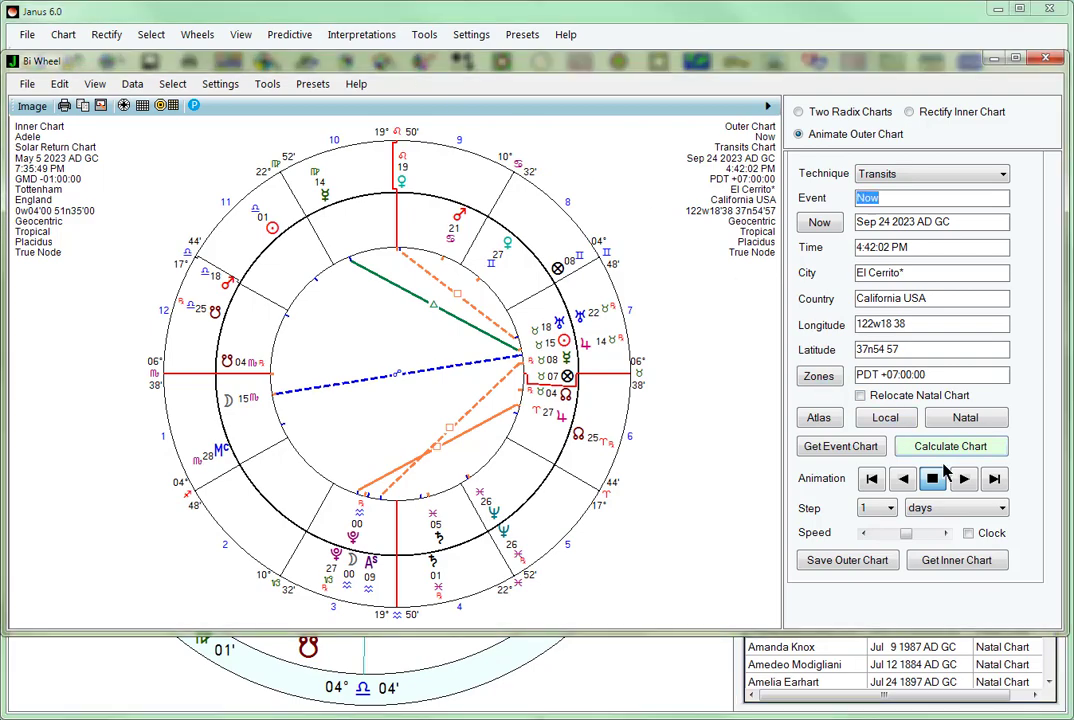
pyautogui.click(994, 479)
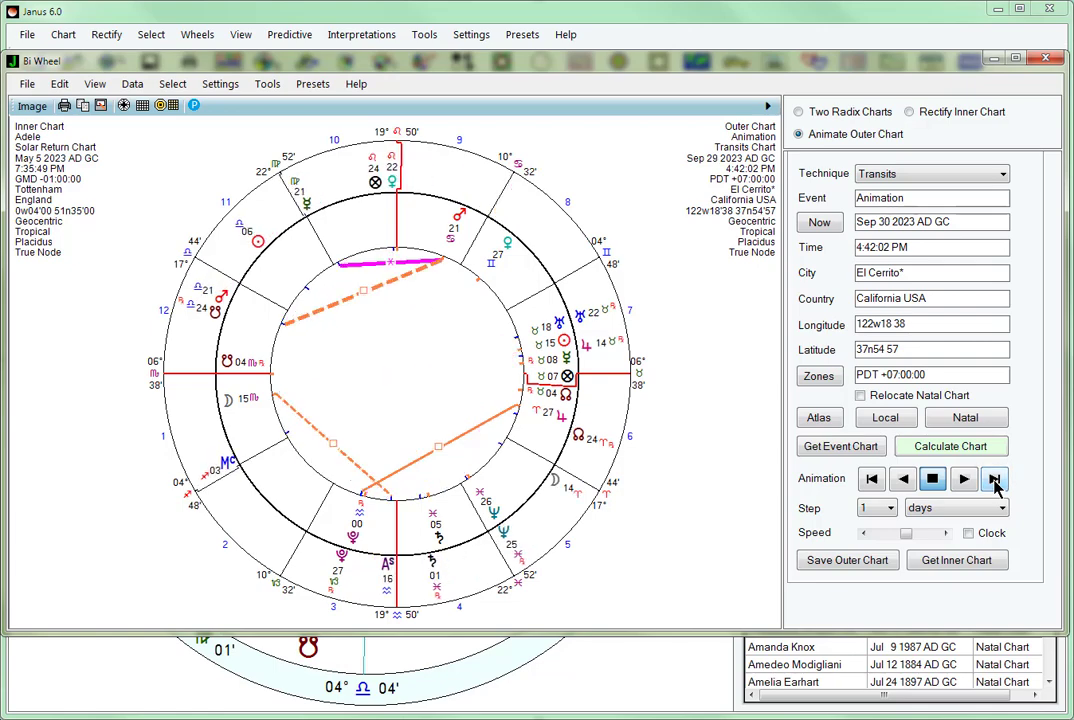
pyautogui.click(965, 481)
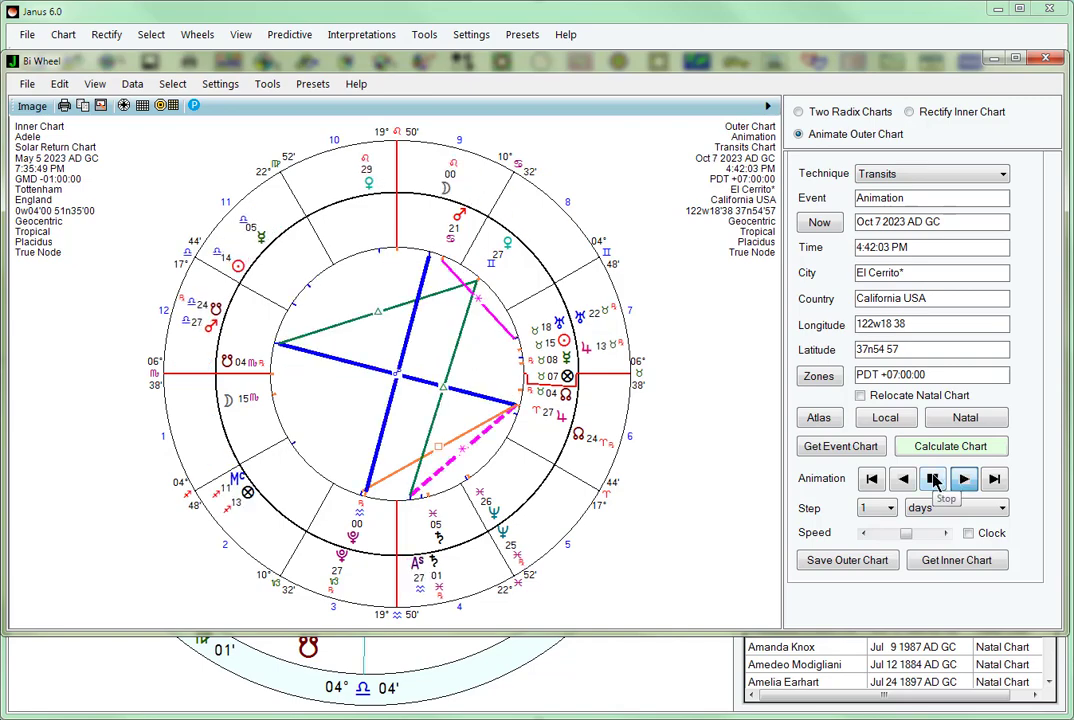
pyautogui.click(933, 479)
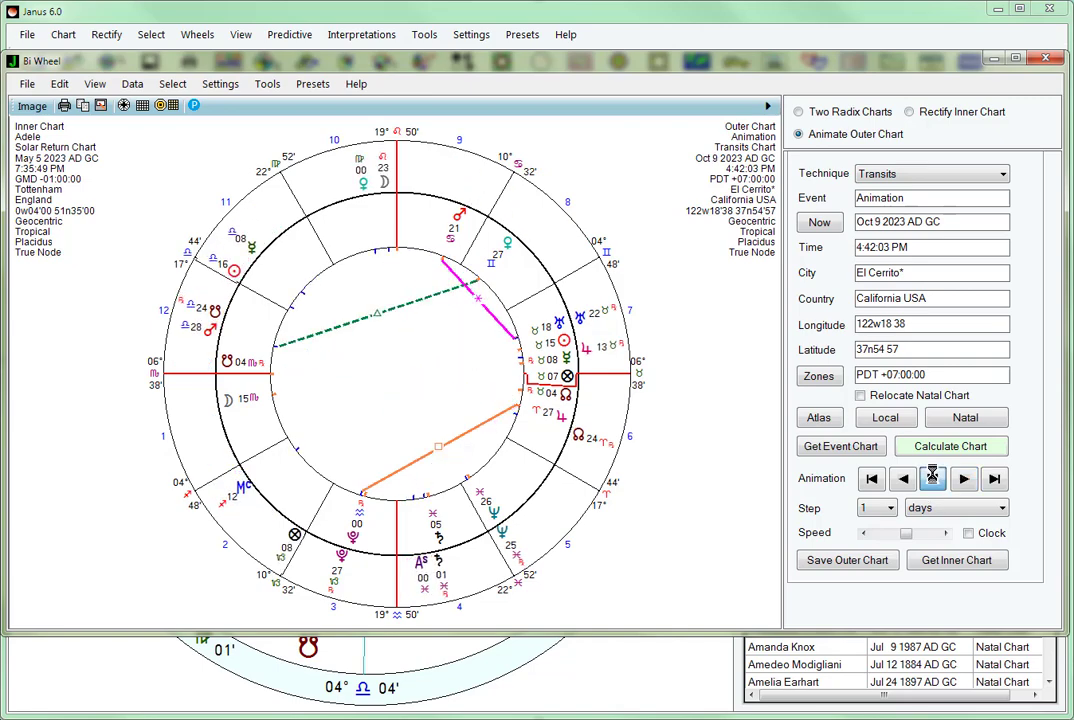